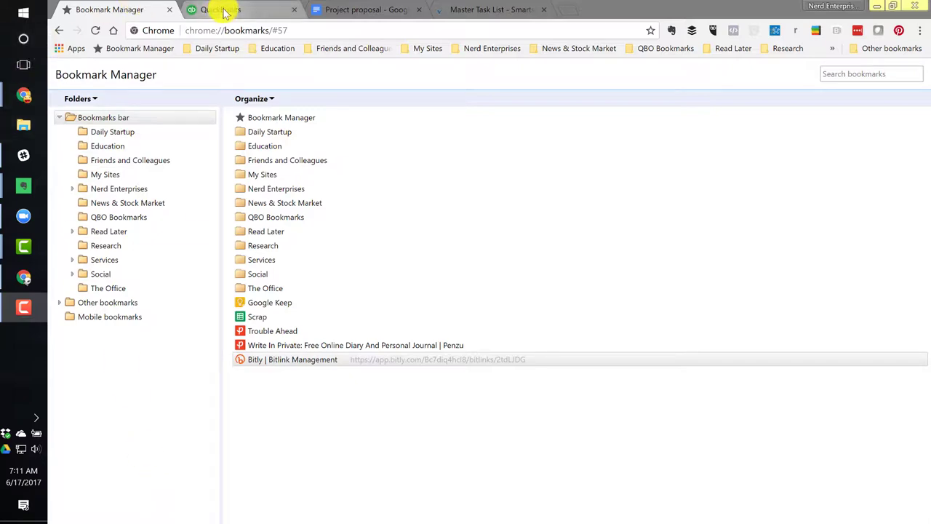
# Open the $0.00-balance customer from Sales > Customers and show the New transaction options
pyautogui.click(193, 11)
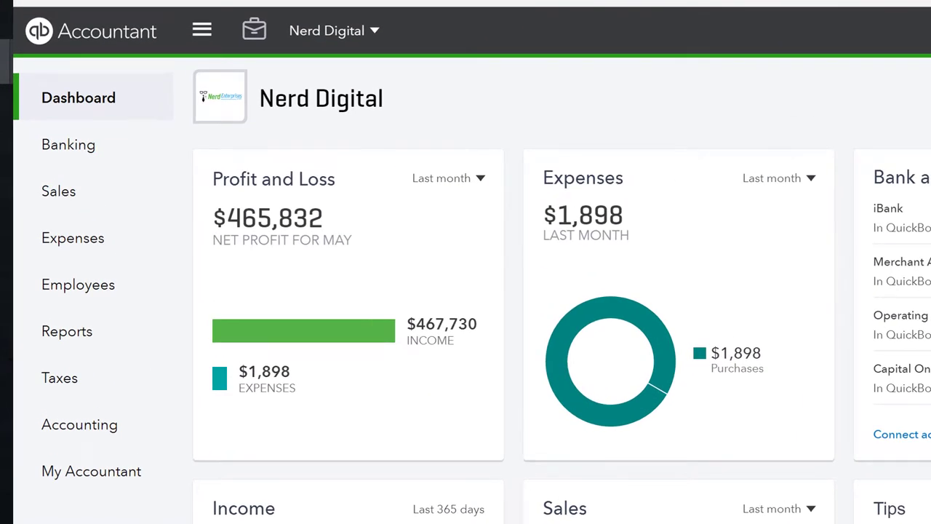
pyautogui.click(62, 195)
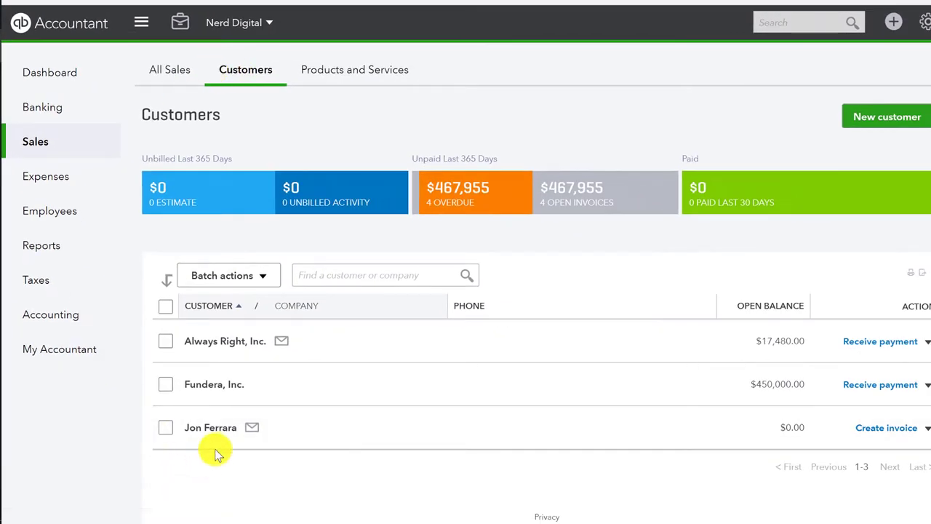
pyautogui.click(211, 429)
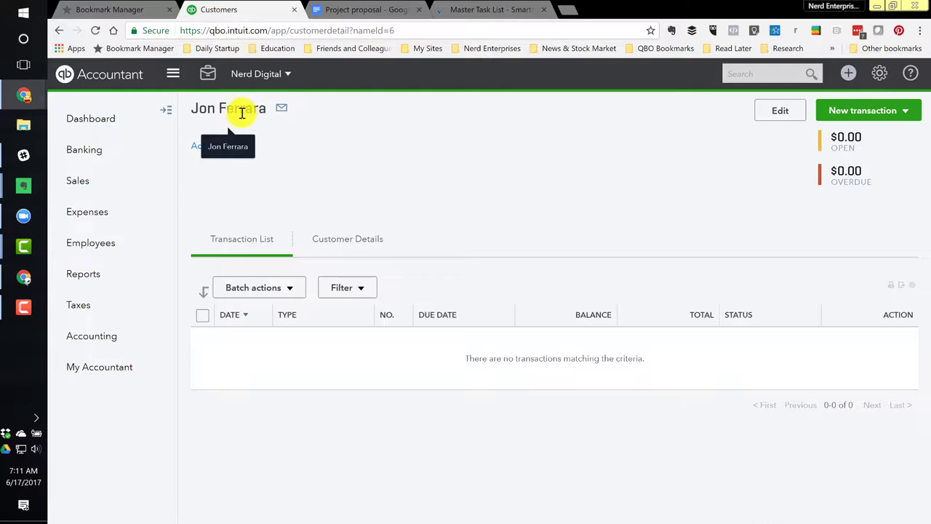
pyautogui.click(870, 112)
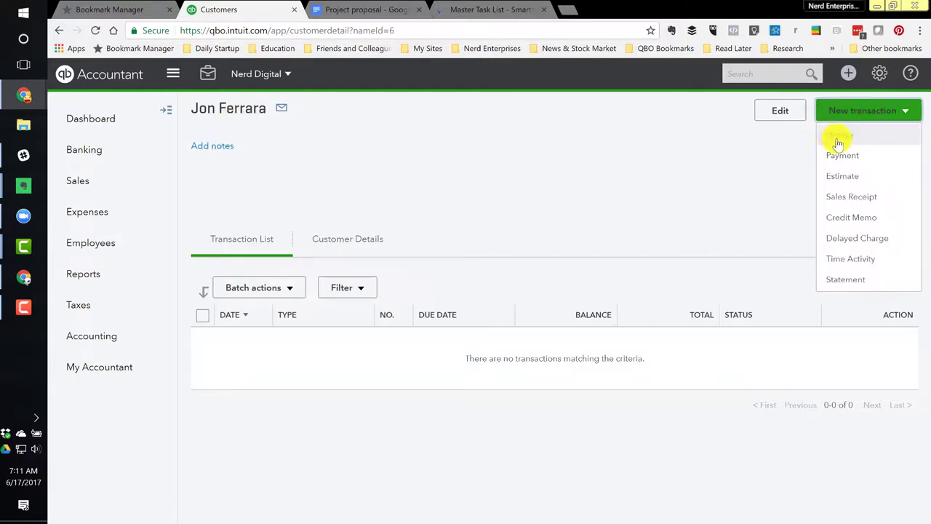
# Start a new invoice for the customer and look up their name in the Nimble panel
pyautogui.click(838, 138)
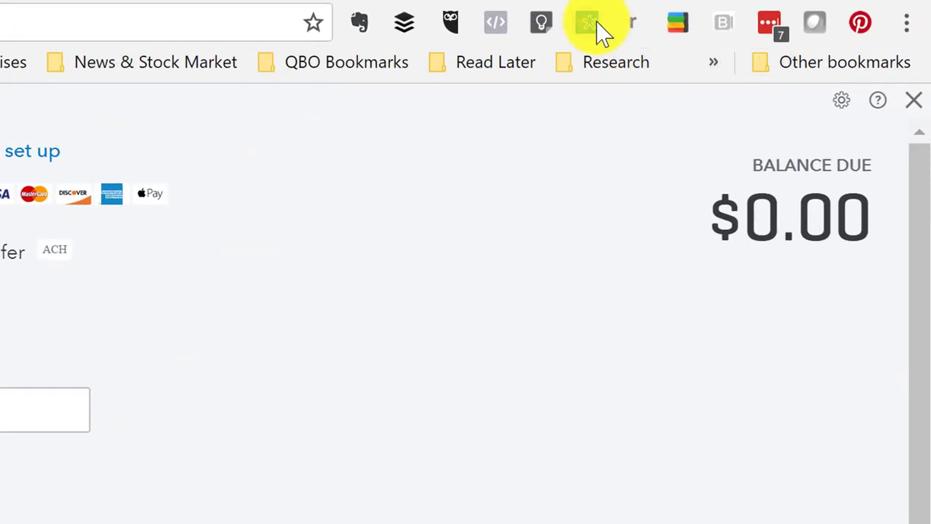
pyautogui.click(776, 30)
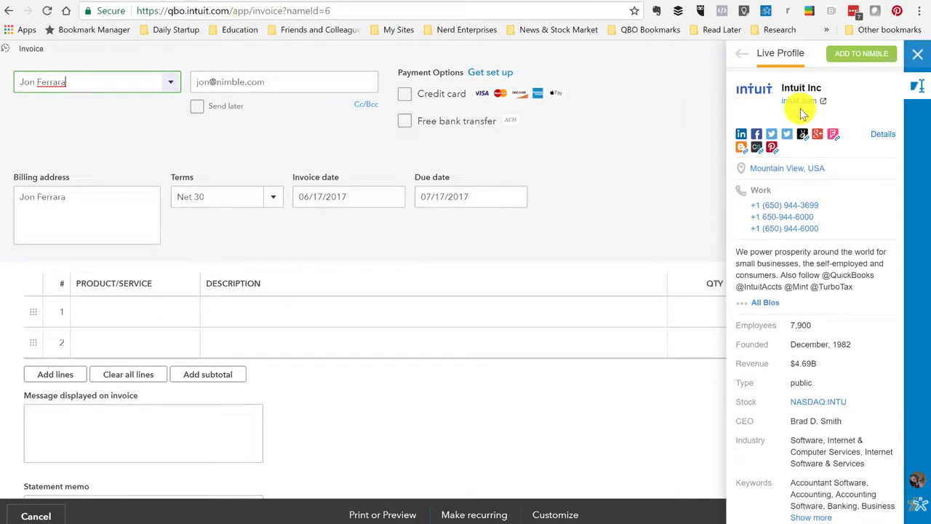
pyautogui.moveTo(92, 82); pyautogui.dragTo(26, 83)
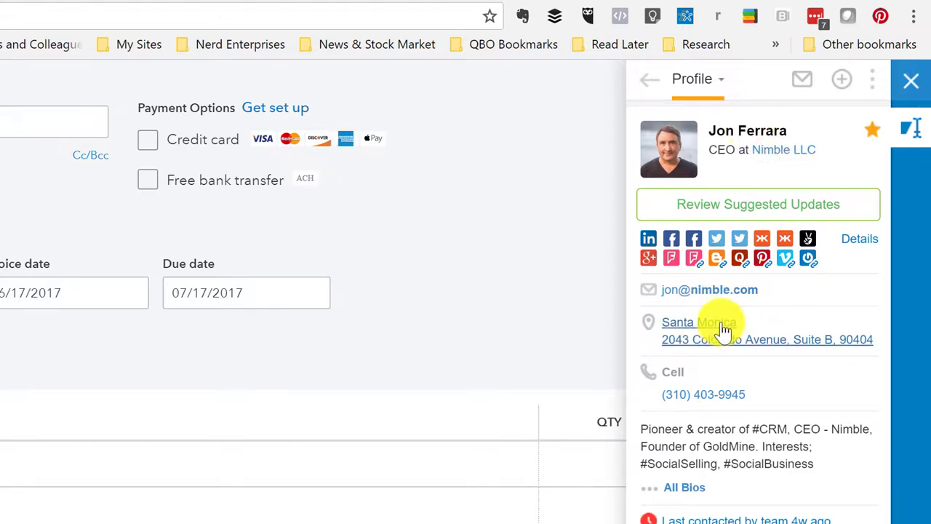
# Copy the contact's street address from Nimble into the invoice's billing address second line
pyautogui.click(747, 135)
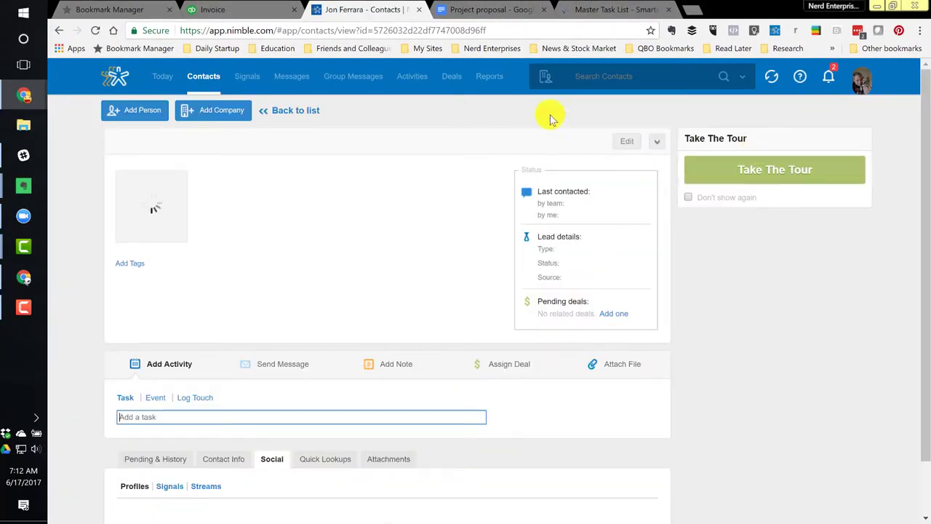
pyautogui.click(627, 142)
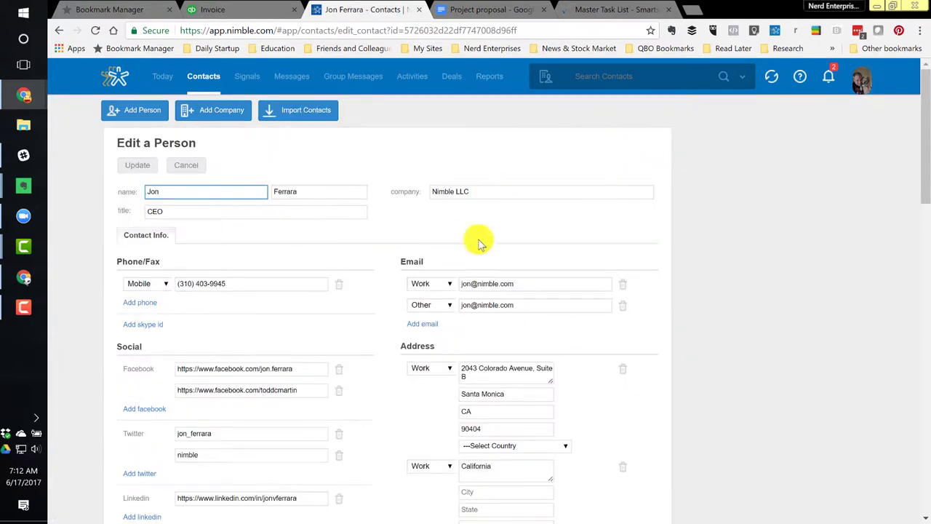
pyautogui.scroll(-1, 513, 333)
pyautogui.tripleClick(476, 311)
pyautogui.hotkey('ctrl', 'c')
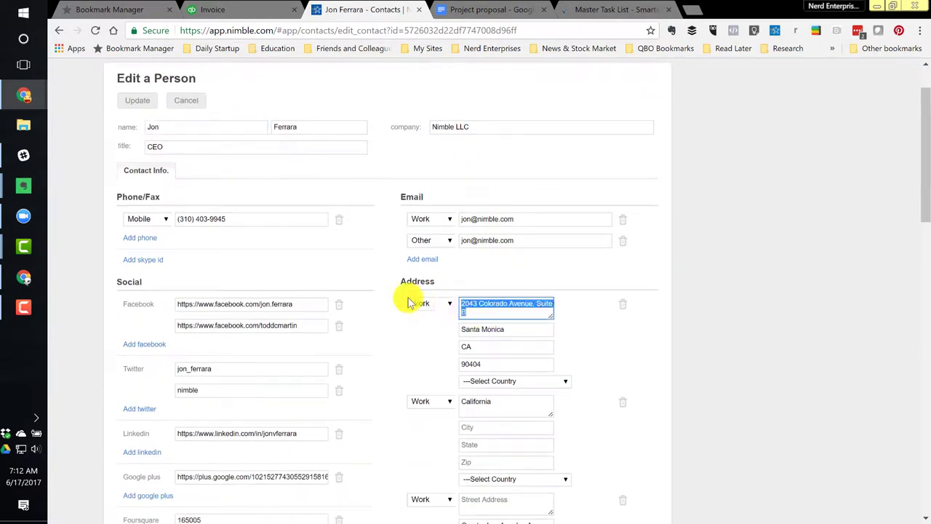
pyautogui.click(212, 10)
pyautogui.click(104, 208)
pyautogui.click(152, 206)
pyautogui.press('Return')
pyautogui.hotkey('ctrl', 'v')
# Add the city and state (CA) and the zip code from Nimble to the billing address
pyautogui.press('Return')
pyautogui.write('Santa Monic')
pyautogui.press('BackSpace')
pyautogui.press('BackSpace')
pyautogui.press('BackSpace')
pyautogui.press('BackSpace')
pyautogui.write('oncaiica, CA')
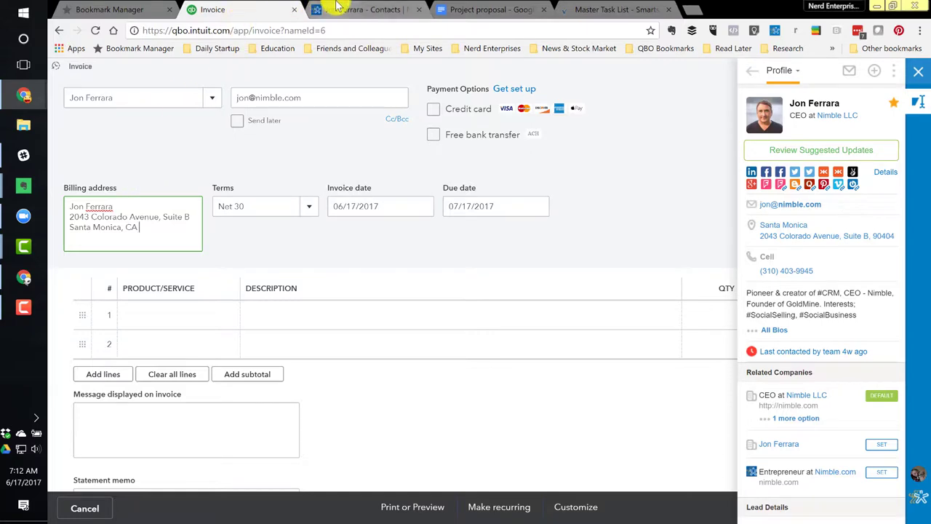
pyautogui.click(360, 9)
pyautogui.doubleClick(542, 362)
pyautogui.hotkey('ctrl', 'c')
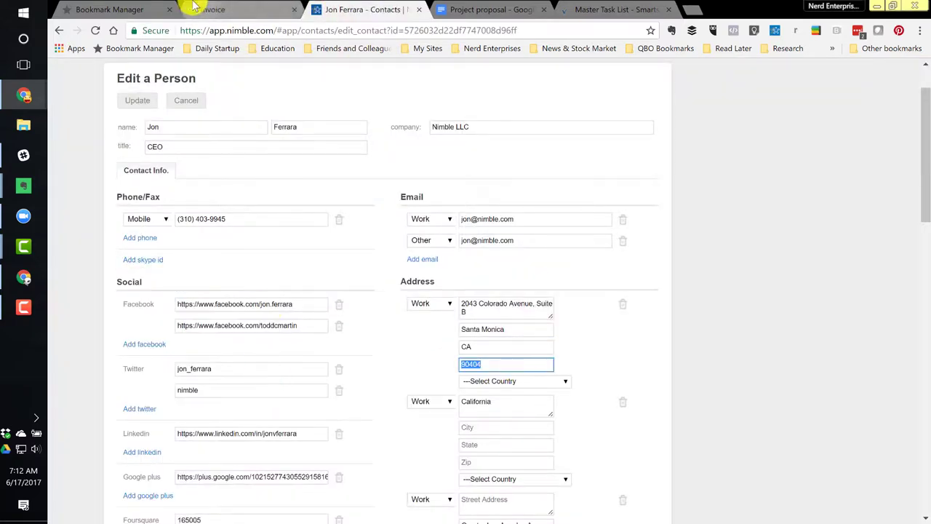
pyautogui.click(227, 10)
pyautogui.hotkey('ctrl', 'v')
pyautogui.press('Tab')
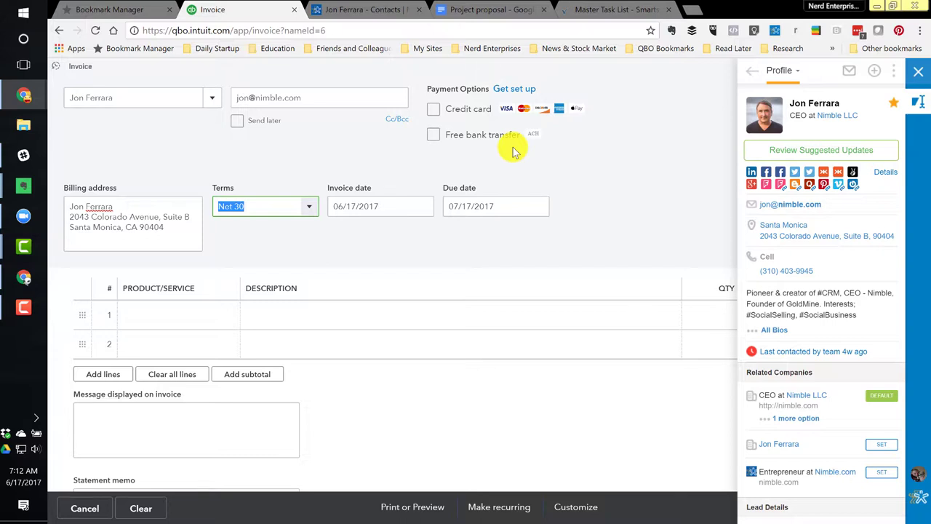
# Add an Accounting Services line to the invoice, billed at 4,500
pyautogui.click(775, 32)
pyautogui.click(240, 315)
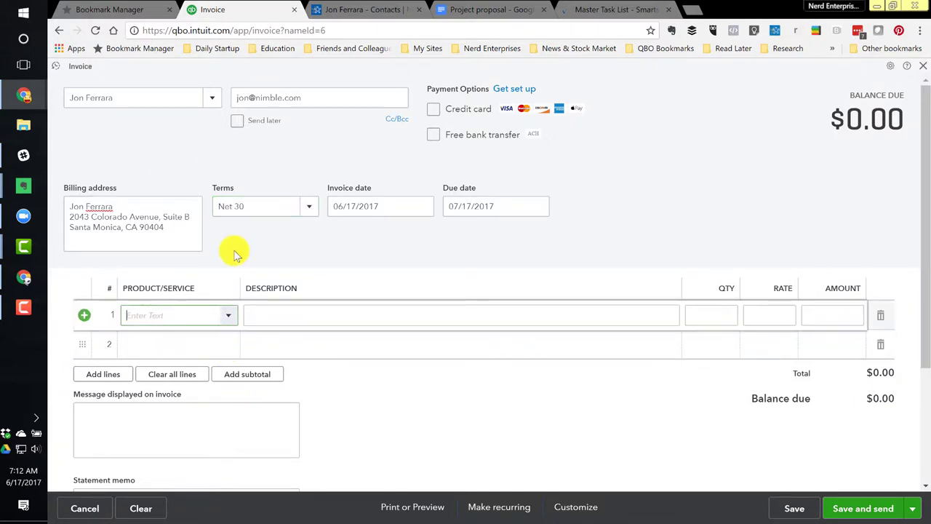
pyautogui.write('account')
pyautogui.press('Tab')
pyautogui.press('Tab')
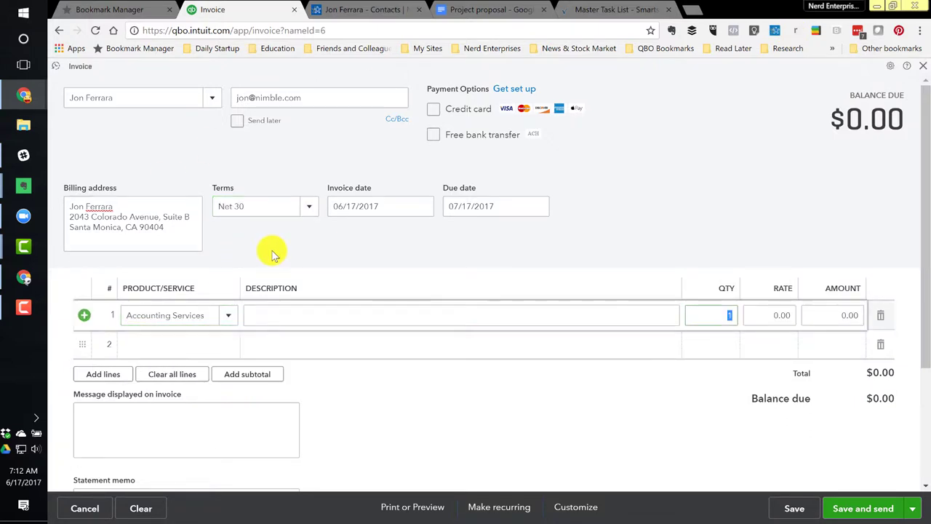
pyautogui.press('Tab')
pyautogui.write('4500')
pyautogui.press('Tab')
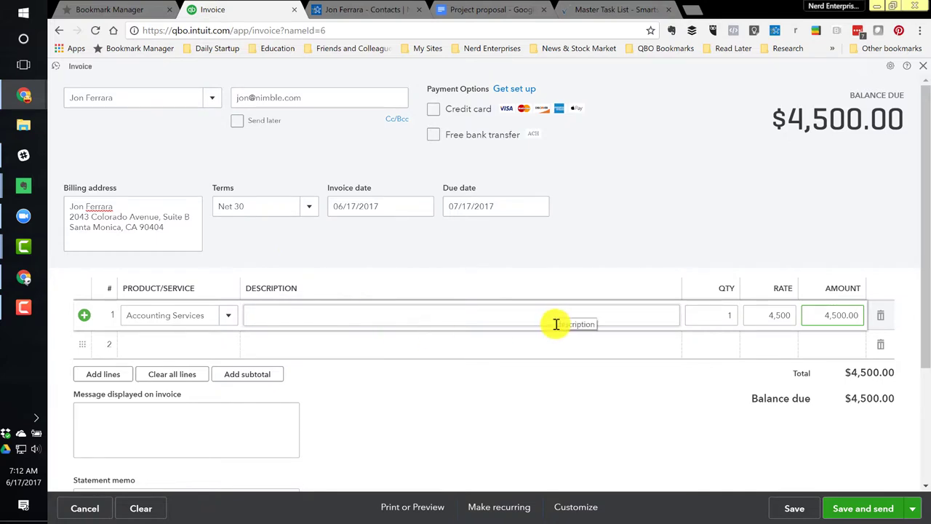
pyautogui.click(297, 313)
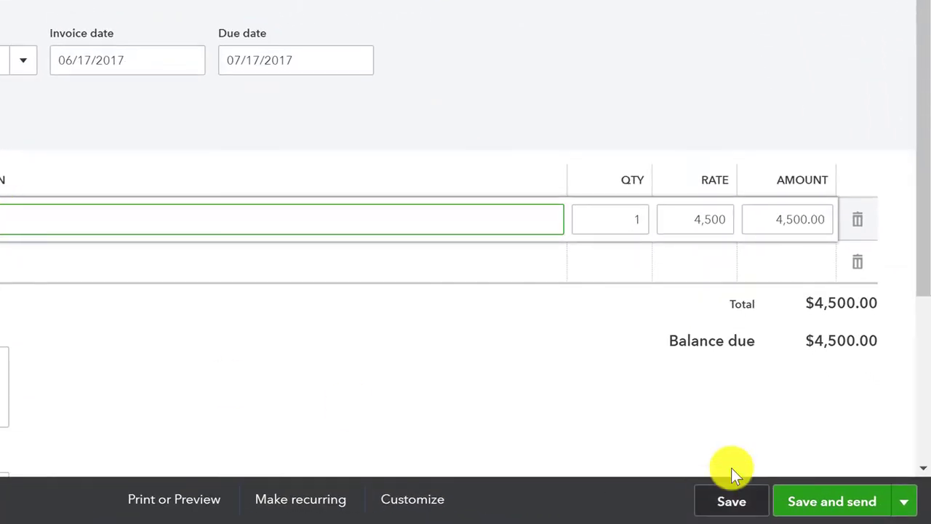
# Save the invoice with Save and share link, then copy the invoice link
pyautogui.click(903, 502)
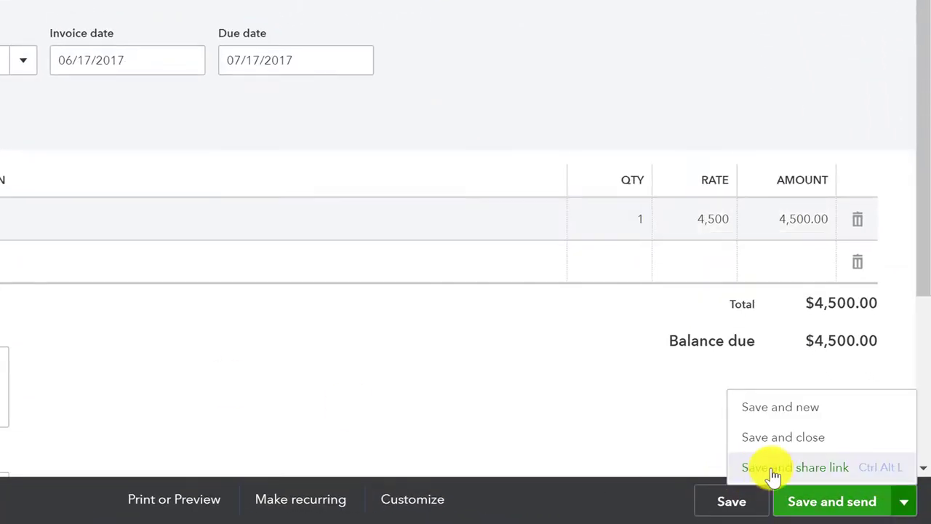
pyautogui.click(774, 472)
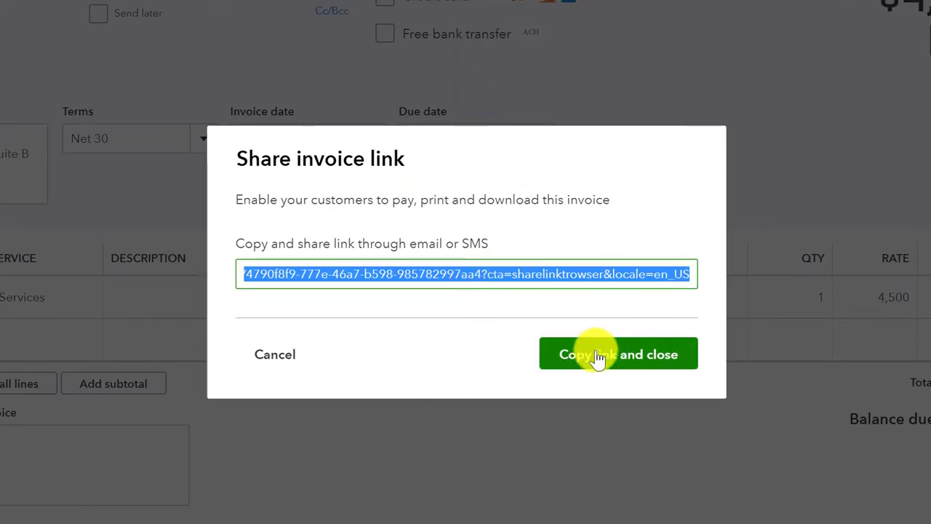
pyautogui.click(600, 358)
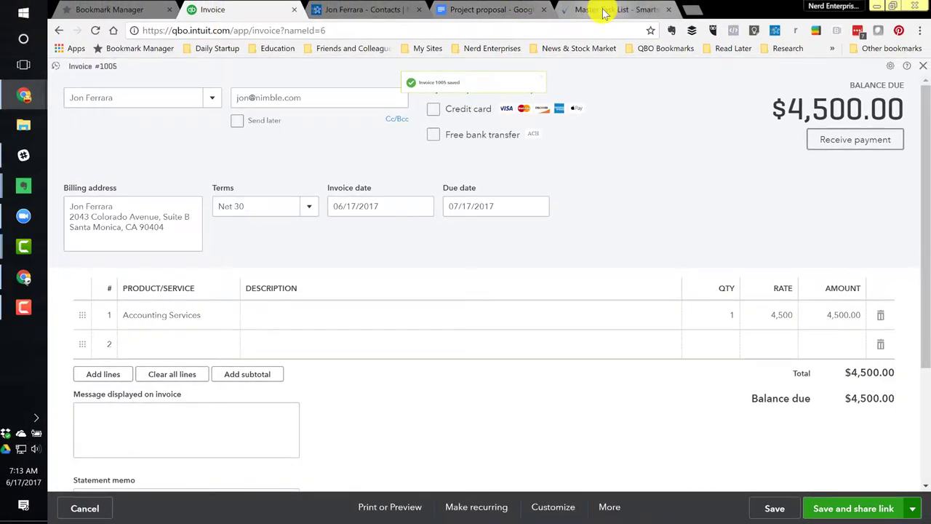
# Commit the Invoice review task text in row 4 of the Master Task List
pyautogui.click(603, 9)
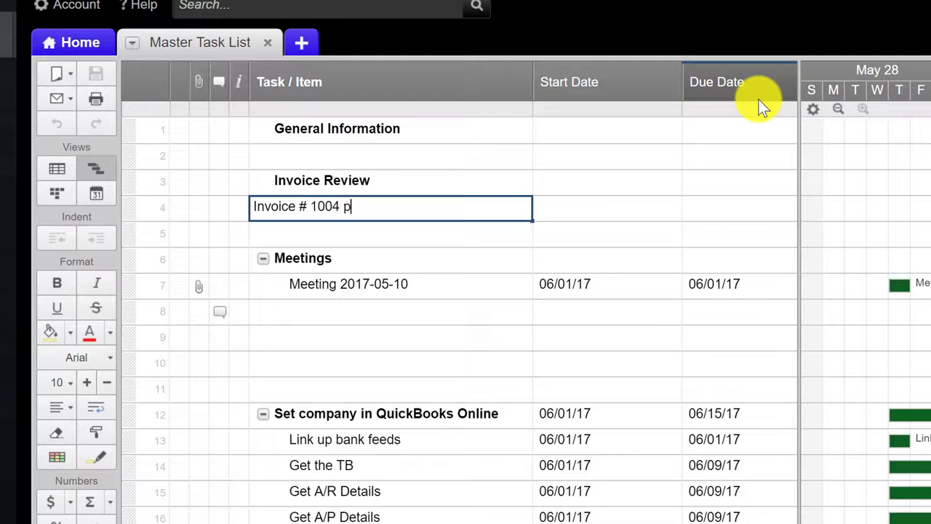
pyautogui.press('Tab')
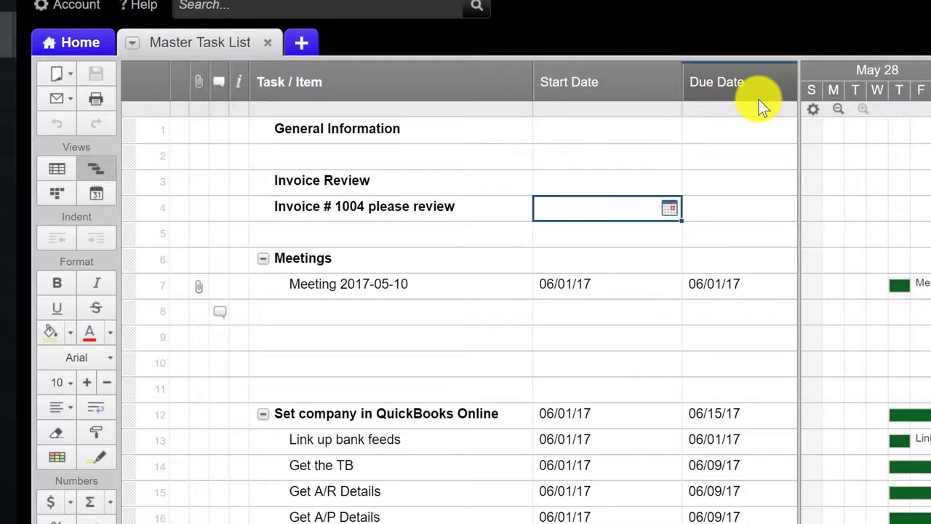
pyautogui.hotkey('shift', 'Tab')
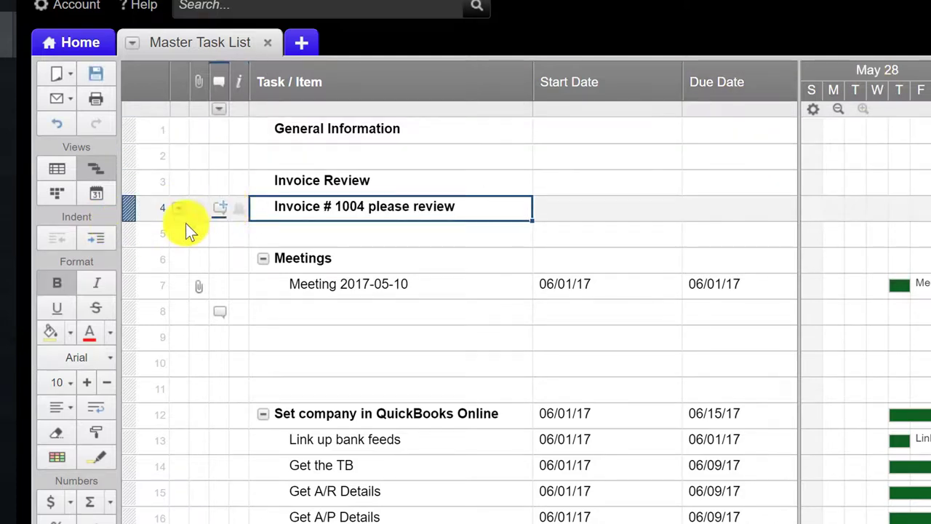
# Attach the copied QuickBooks invoice link to row 4 as a web link
pyautogui.click(201, 211)
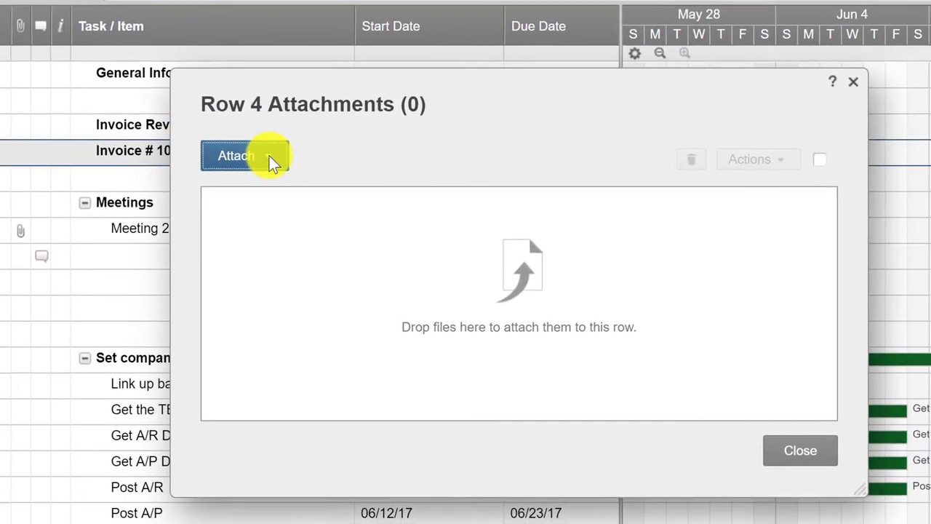
pyautogui.click(393, 195)
pyautogui.click(380, 423)
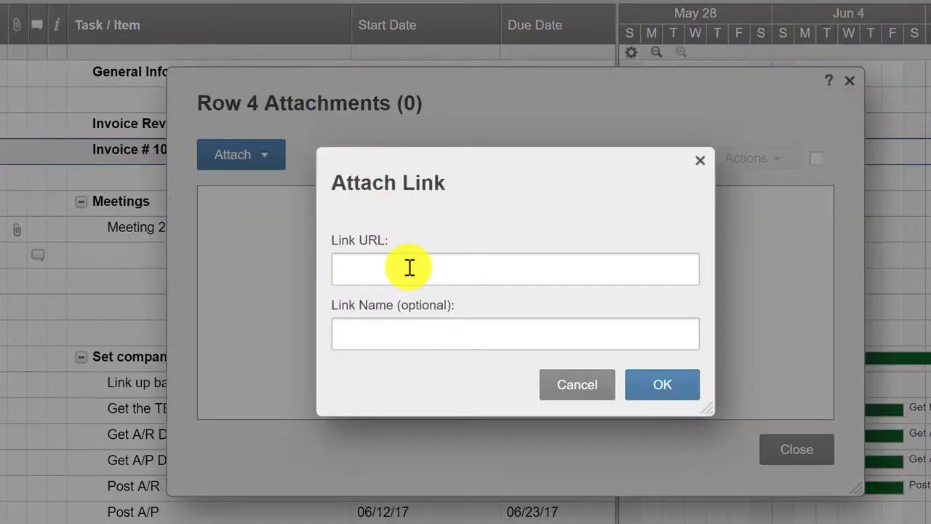
pyautogui.hotkey('ctrl', 'v')
pyautogui.click(386, 342)
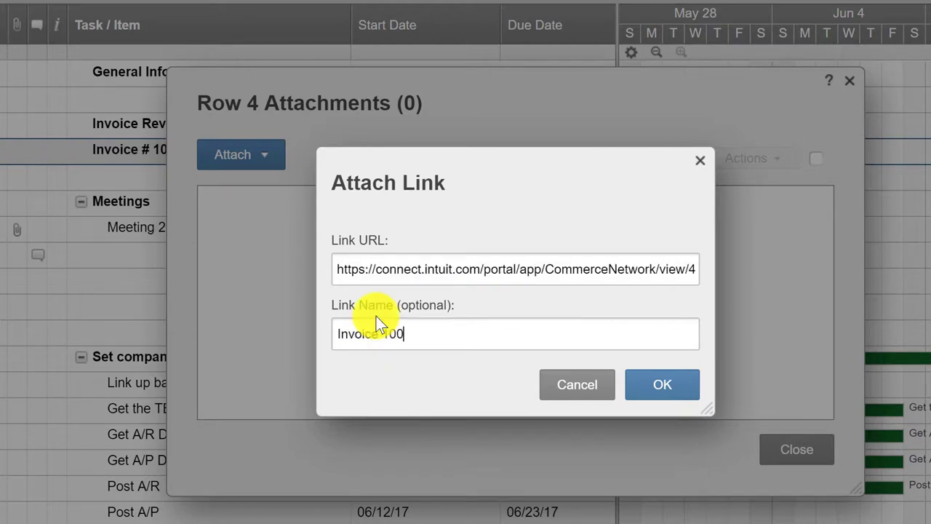
pyautogui.click(646, 380)
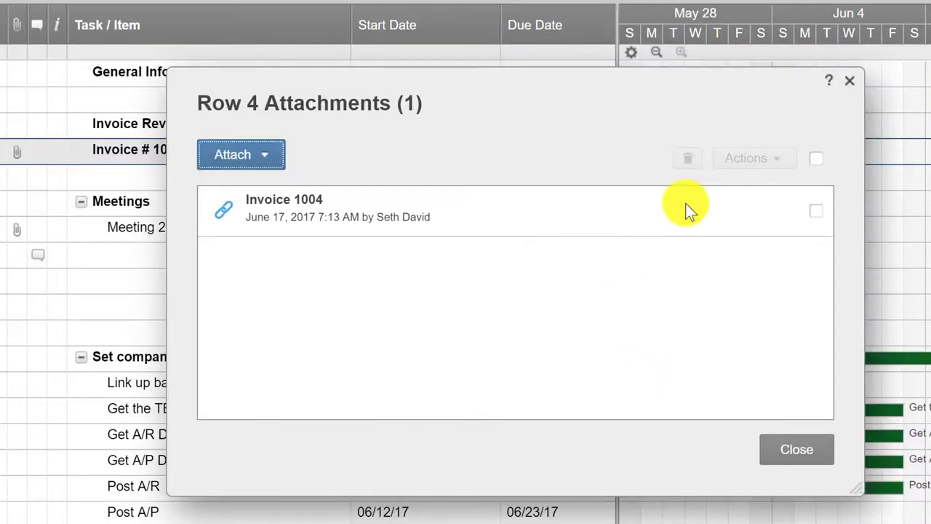
pyautogui.click(818, 458)
# Set the invoice task's start date to 06/17/17
pyautogui.click(305, 149)
pyautogui.press('Tab')
pyautogui.press('Tab')
pyautogui.press('Tab')
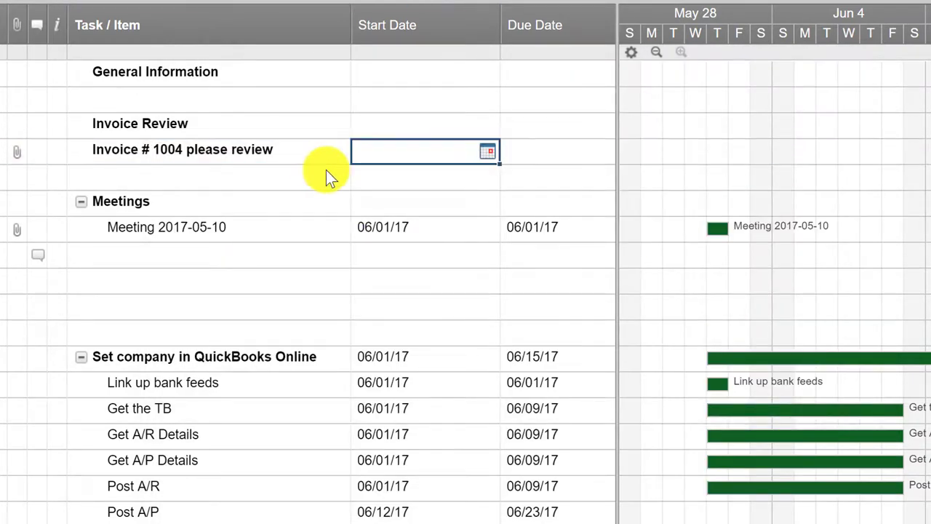
pyautogui.hotkey('shift', 'Tab')
pyautogui.hotkey('shift', 'Tab')
pyautogui.write('06/17/17')
pyautogui.press('Tab')
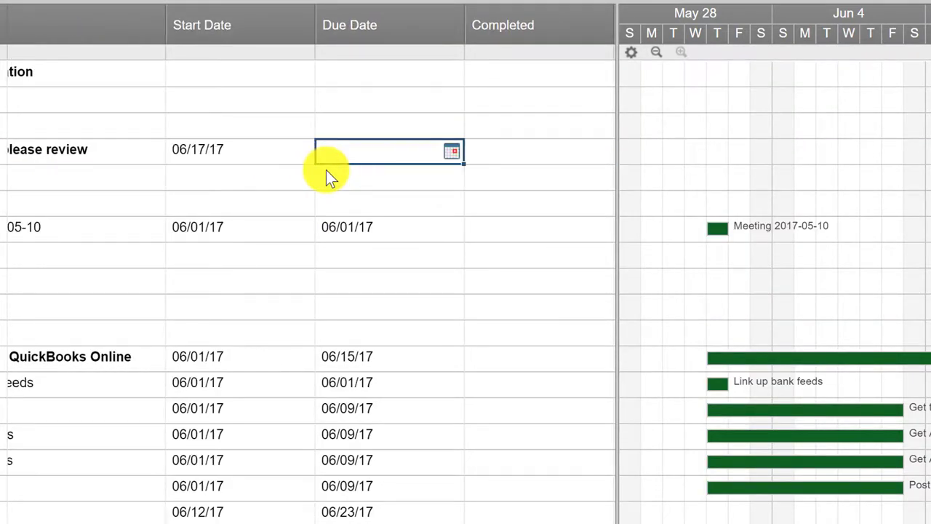
pyautogui.press('Tab')
pyautogui.press('Tab')
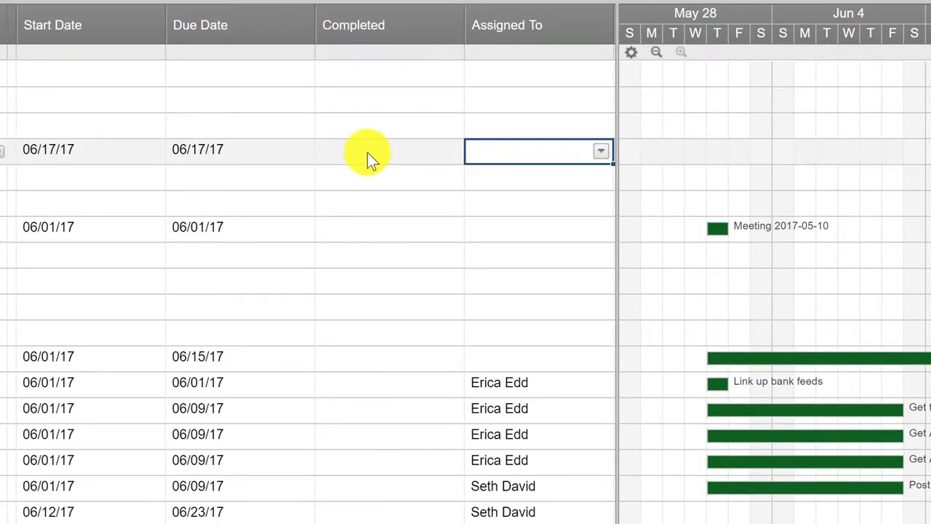
# Assign the invoice task to the reviewer's e-mail from the autocomplete suggestions
pyautogui.write('seth')
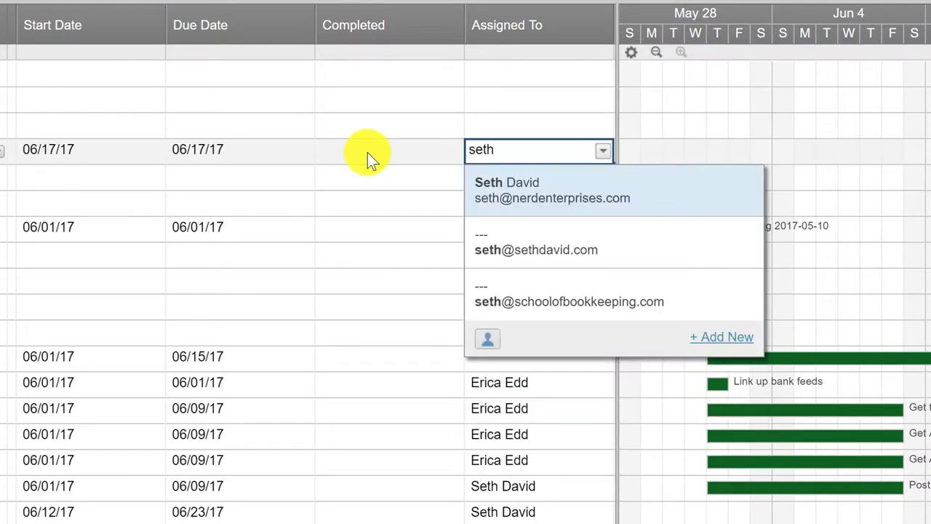
pyautogui.click(553, 253)
pyautogui.press('Tab')
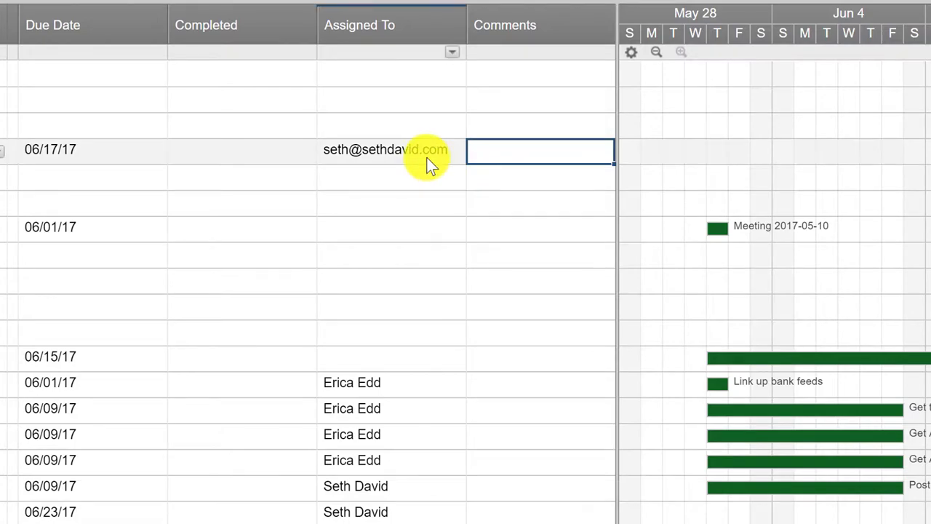
pyautogui.moveTo(426, 158)
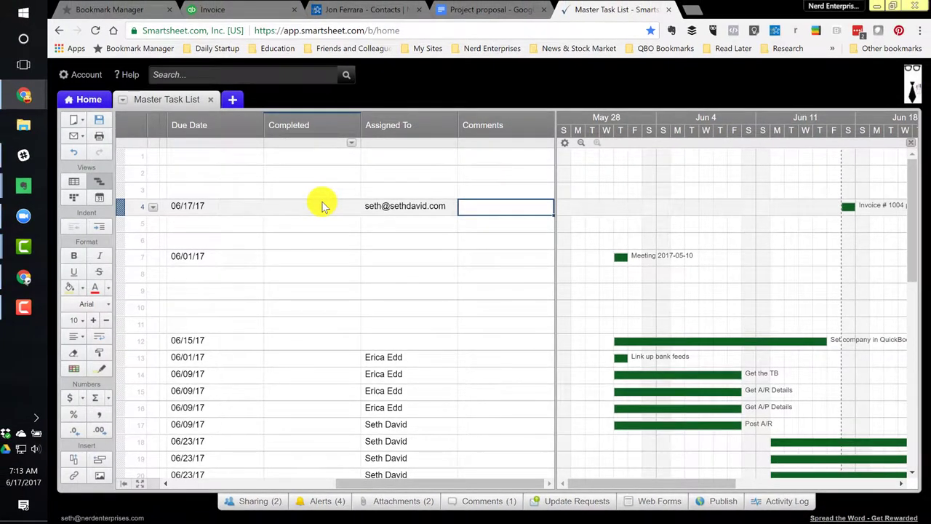
# Replace invoice 1005's e-mail with the reviewer's address and save the invoice
pyautogui.press('Home')
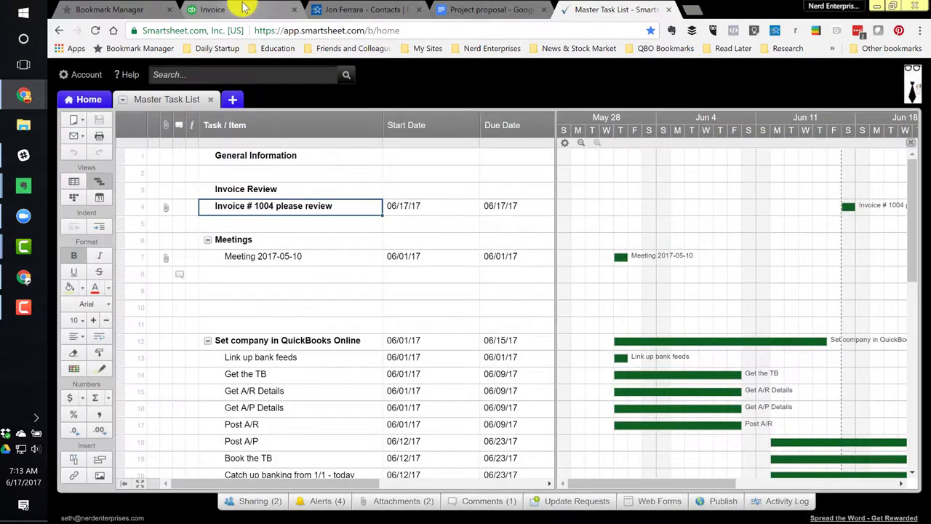
pyautogui.click(237, 10)
pyautogui.click(302, 97)
pyautogui.hotkey('ctrl', 'a')
pyautogui.write('seht')
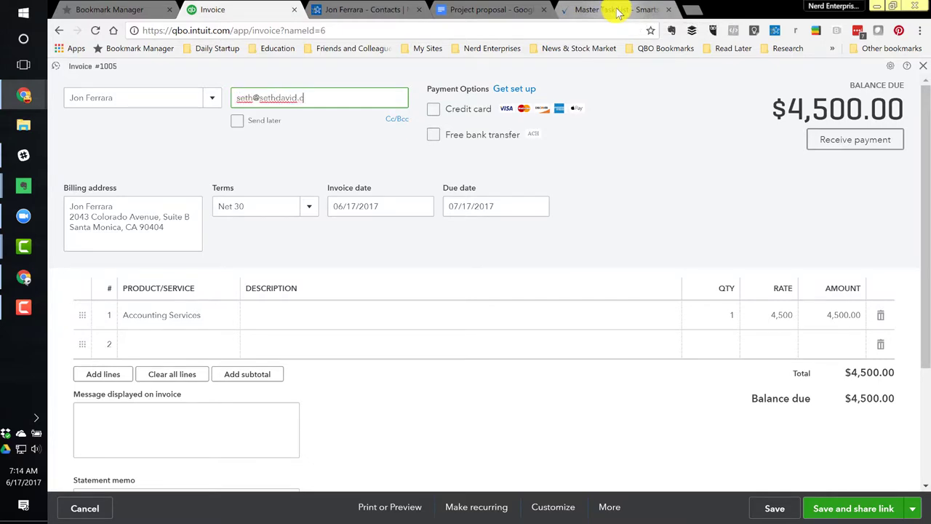
pyautogui.click(777, 509)
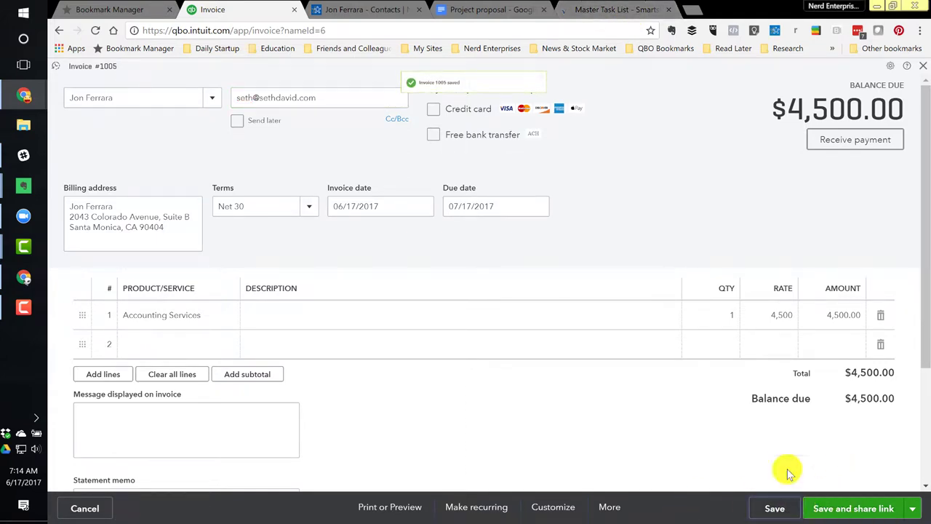
# Refresh the Gmail inbox to check for new mail, then return to the invoice
pyautogui.click(29, 279)
pyautogui.click(256, 114)
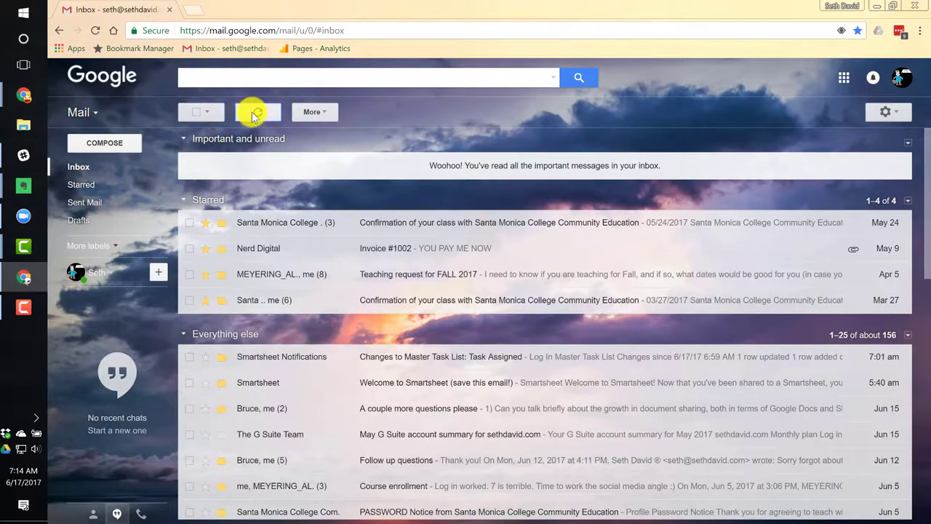
pyautogui.moveTo(24, 95)
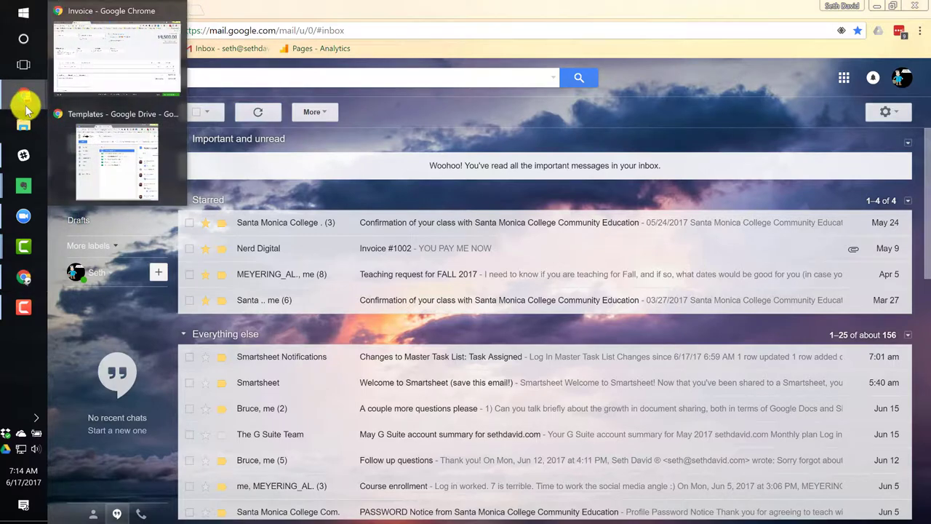
pyautogui.click(89, 82)
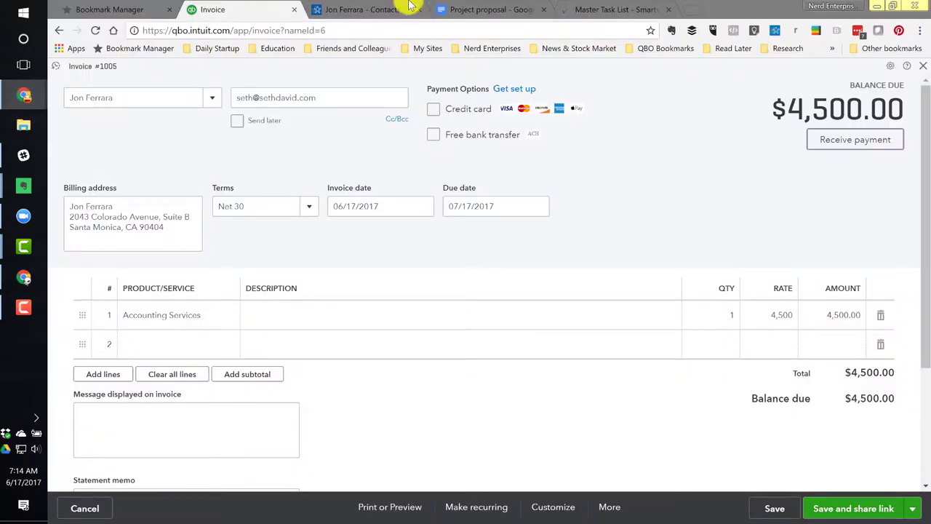
# Review the Master Task List's Alerts (4), including Task Assigned, then close them
pyautogui.click(619, 9)
pyautogui.press('Tab')
pyautogui.press('Tab')
pyautogui.press('Tab')
pyautogui.press('Tab')
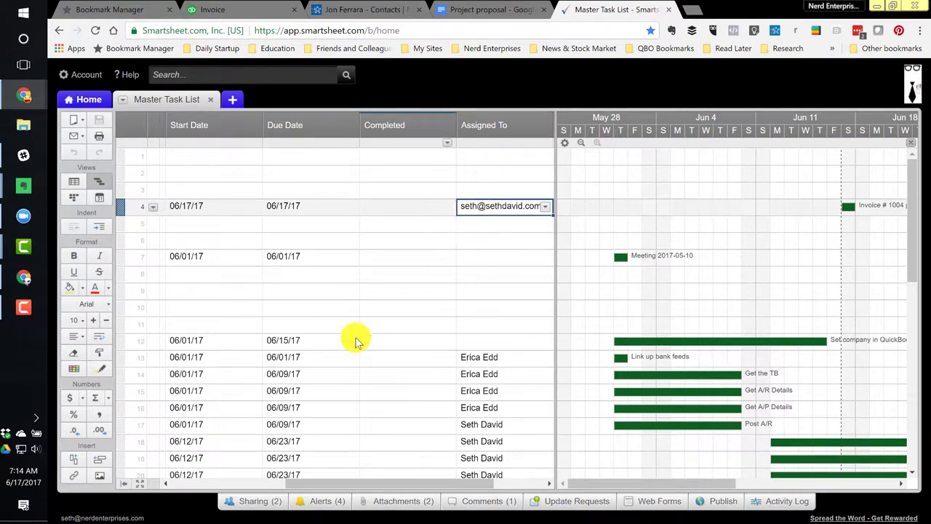
pyautogui.click(331, 500)
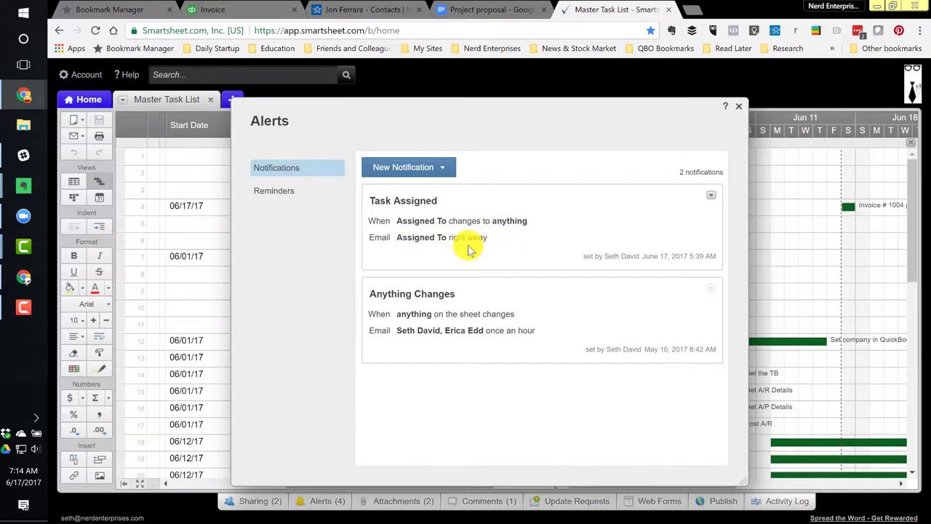
pyautogui.click(739, 109)
pyautogui.press('Left')
pyautogui.press('Left')
pyautogui.press('Left')
pyautogui.press('Left')
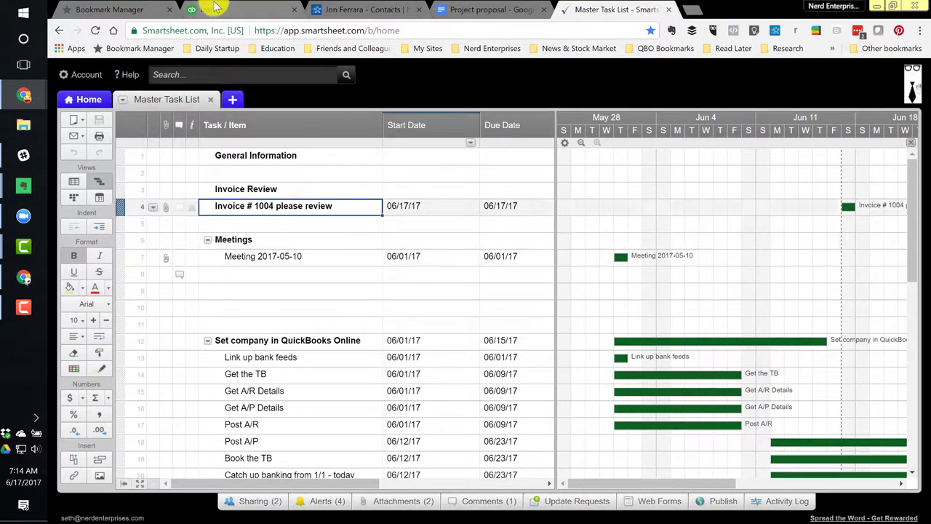
# Open row 4's attached invoice link and scroll to invoice 1005's $4,500 line items
pyautogui.click(165, 207)
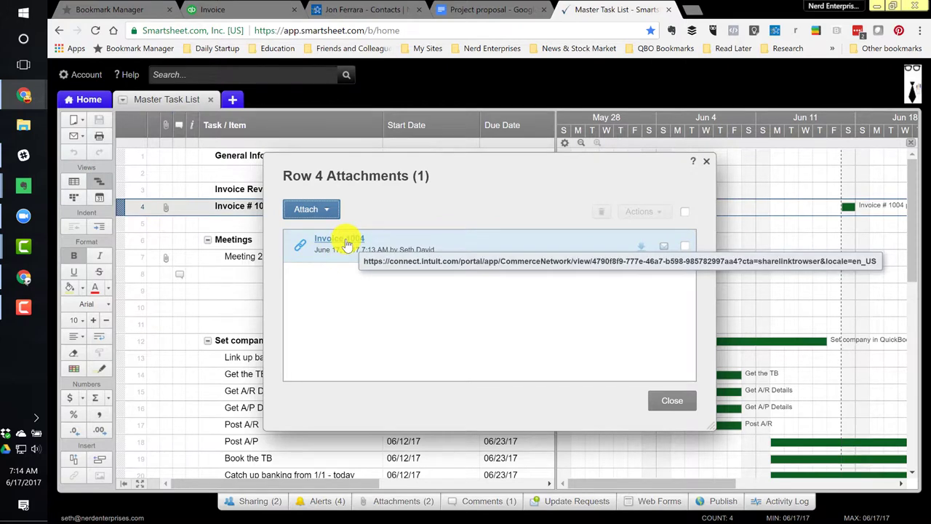
pyautogui.click(347, 244)
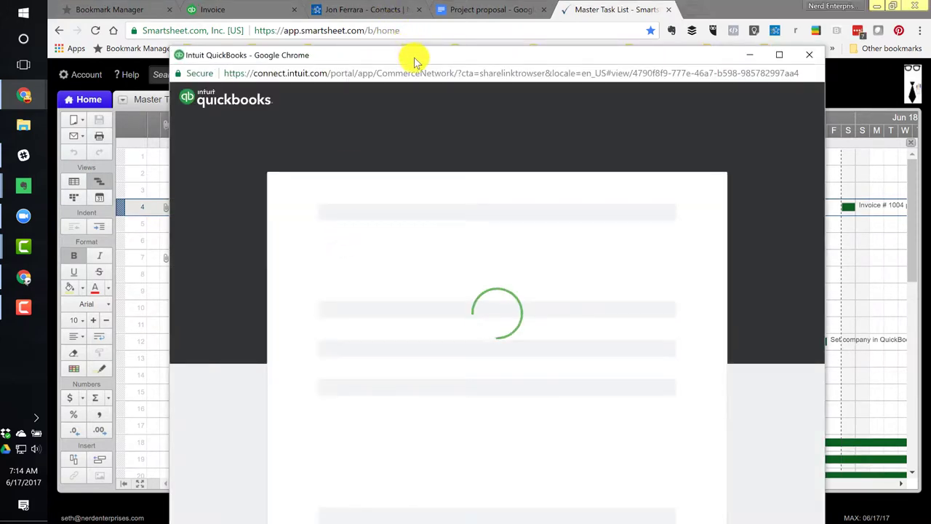
pyautogui.moveTo(418, 54); pyautogui.dragTo(412, 25)
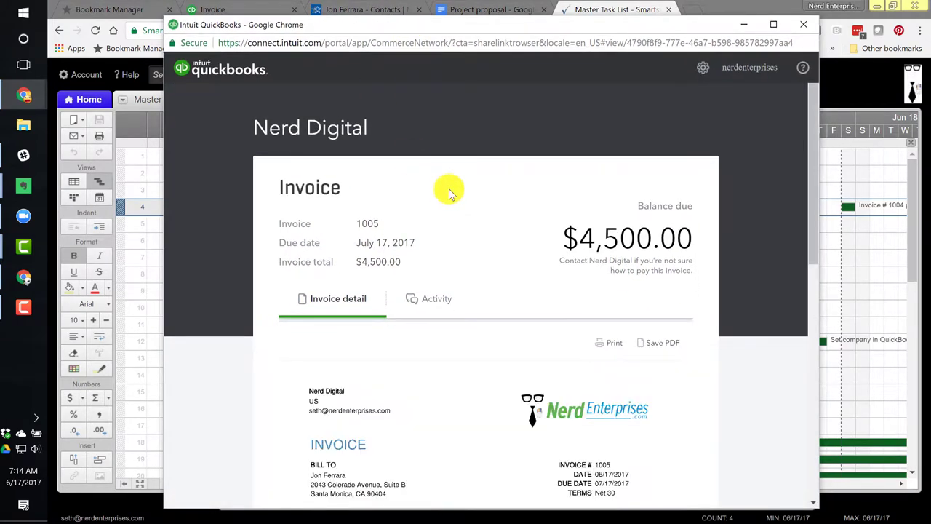
pyautogui.scroll(-3, 460, 254)
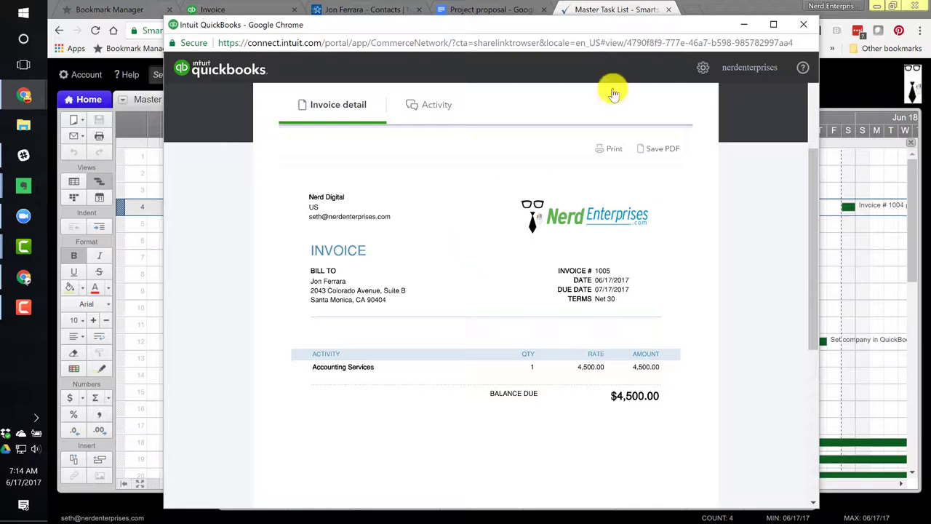
# Close the invoice popup and copy the 'Project proposal' document's web address
pyautogui.click(803, 24)
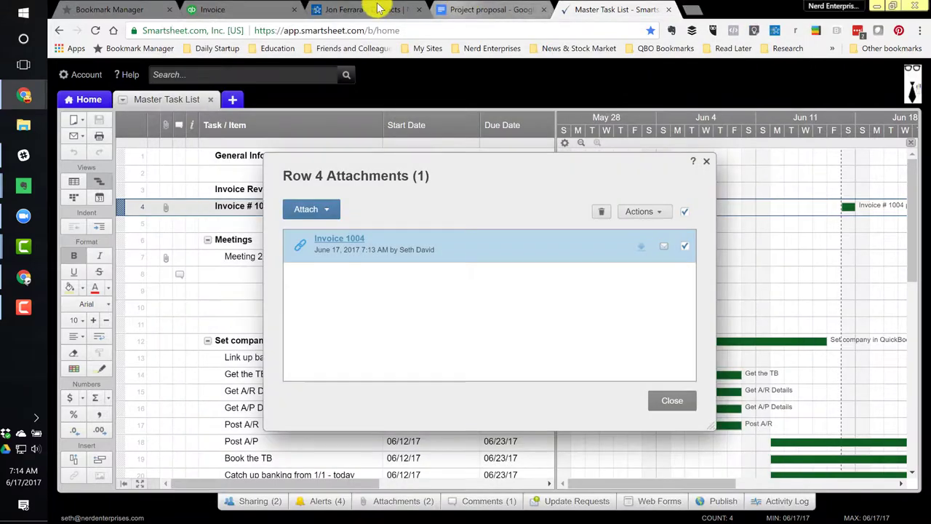
pyautogui.click(463, 9)
pyautogui.click(588, 30)
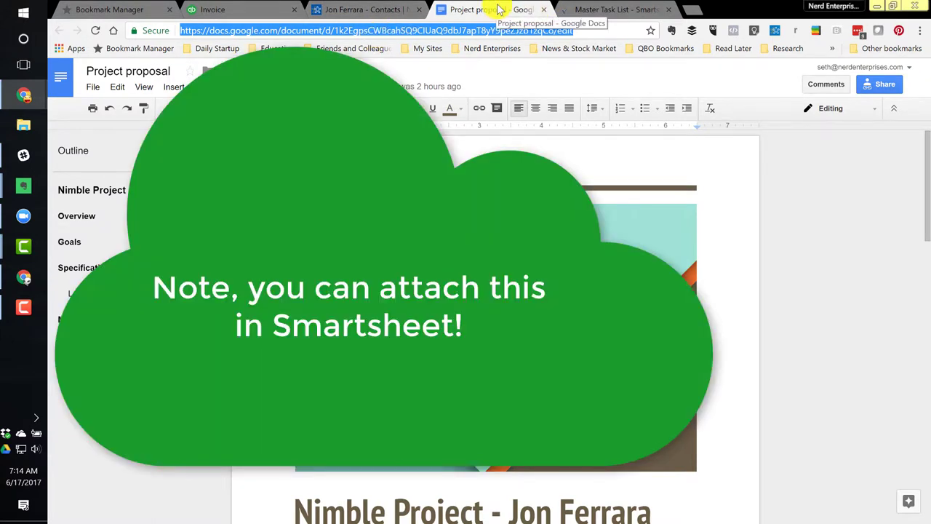
pyautogui.scroll(-4, 495, 291)
pyautogui.scroll(4, 397, 297)
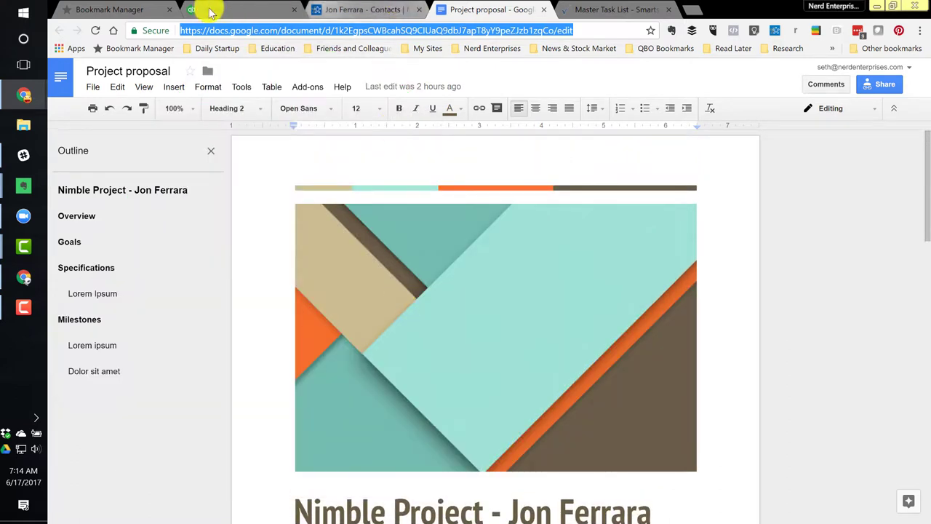
pyautogui.click(142, 9)
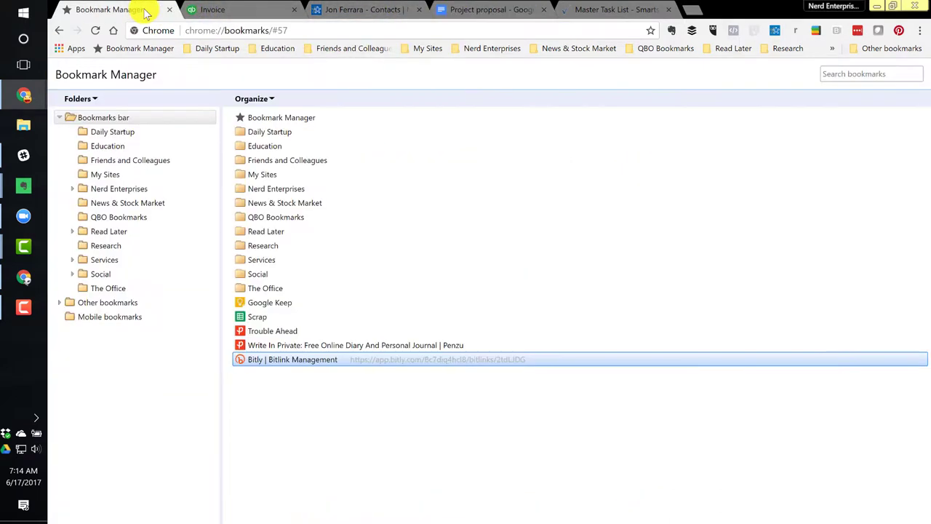
pyautogui.click(95, 288)
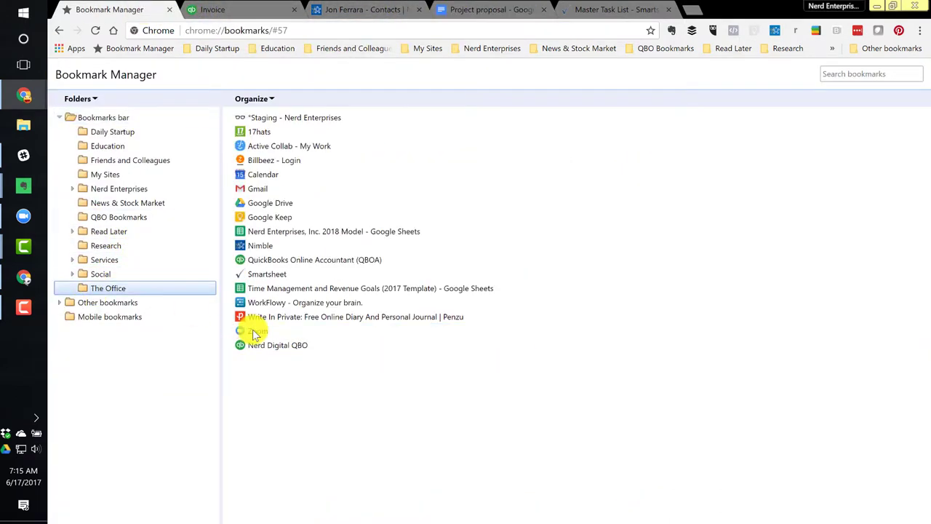
pyautogui.click(79, 117)
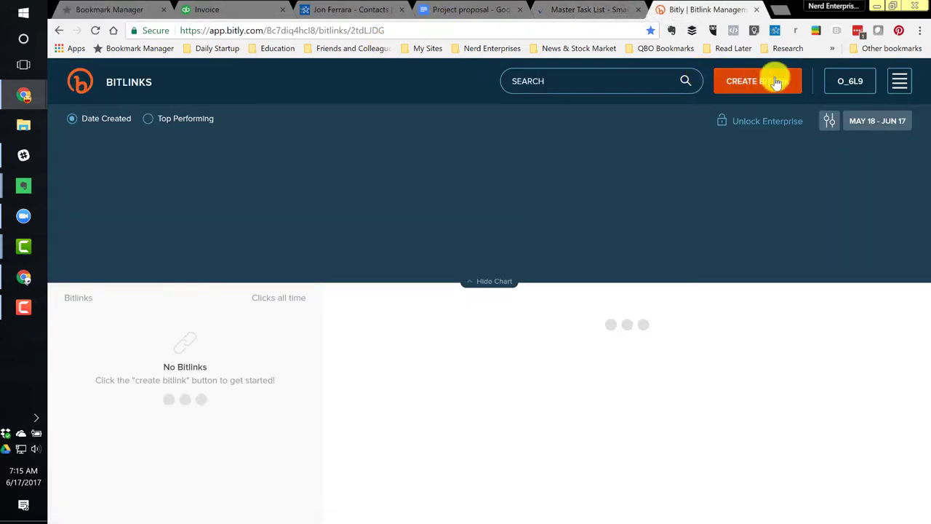
pyautogui.click(774, 81)
pyautogui.click(859, 123)
# Put the proposal link in line 1's Description, then discard the failed save and leave the invoice
pyautogui.click(204, 9)
pyautogui.scroll(-1, 260, 219)
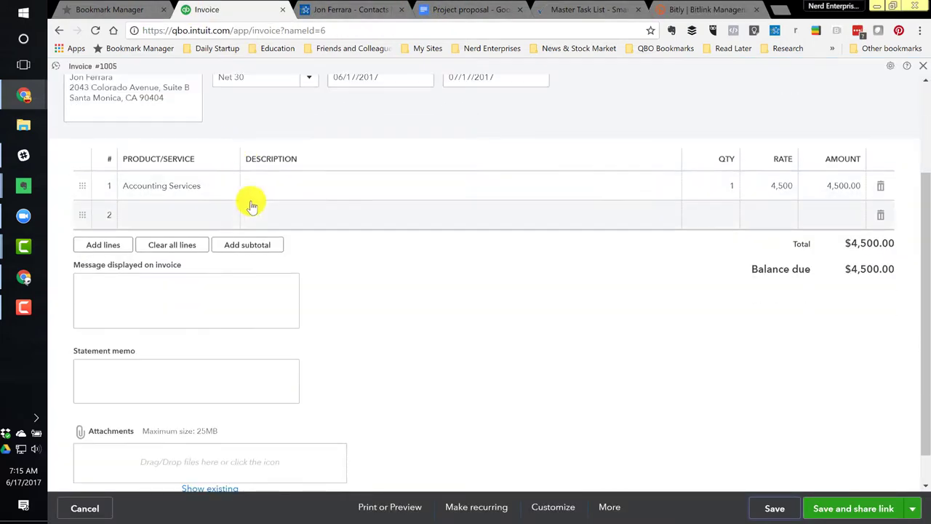
pyautogui.click(264, 187)
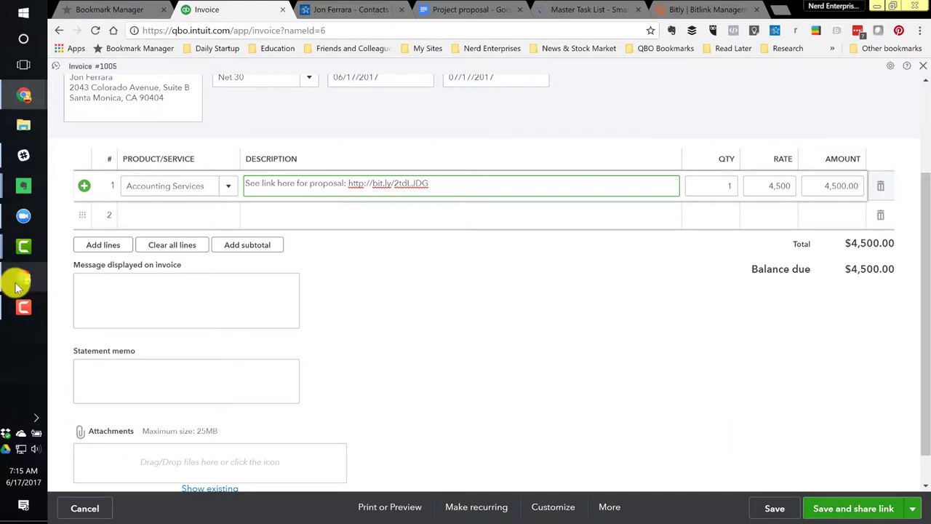
pyautogui.click(24, 94)
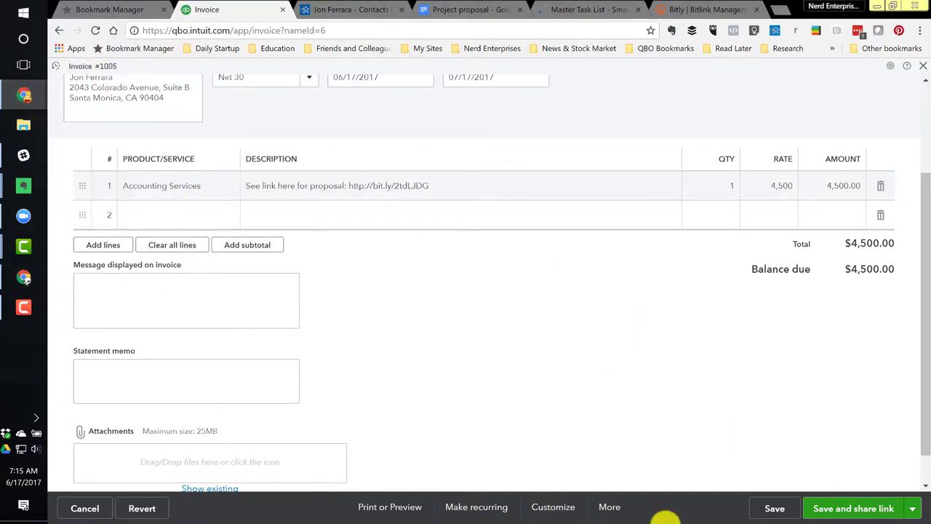
pyautogui.click(777, 509)
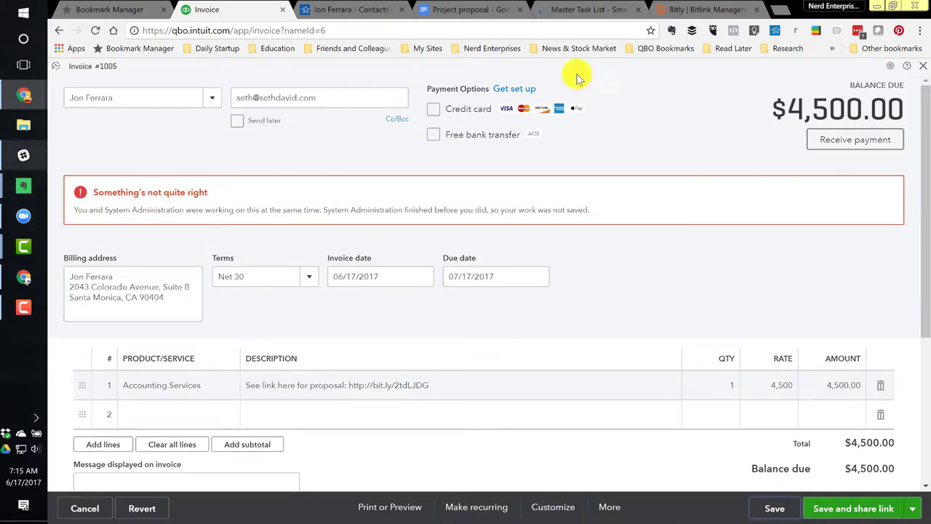
pyautogui.click(923, 68)
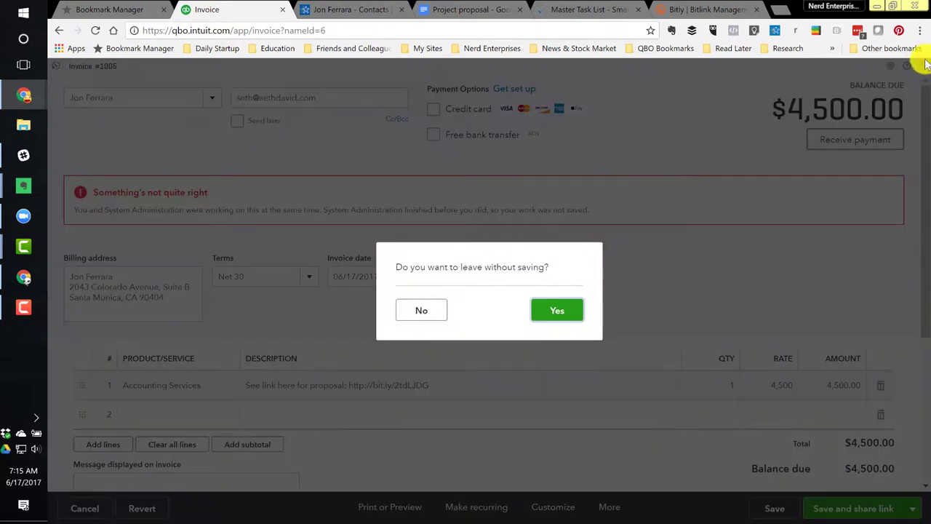
pyautogui.click(557, 315)
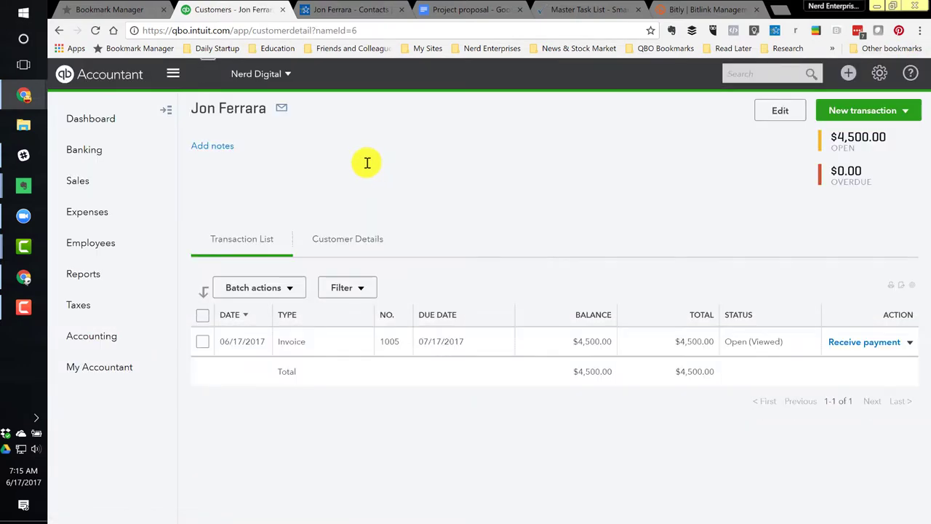
pyautogui.click(311, 349)
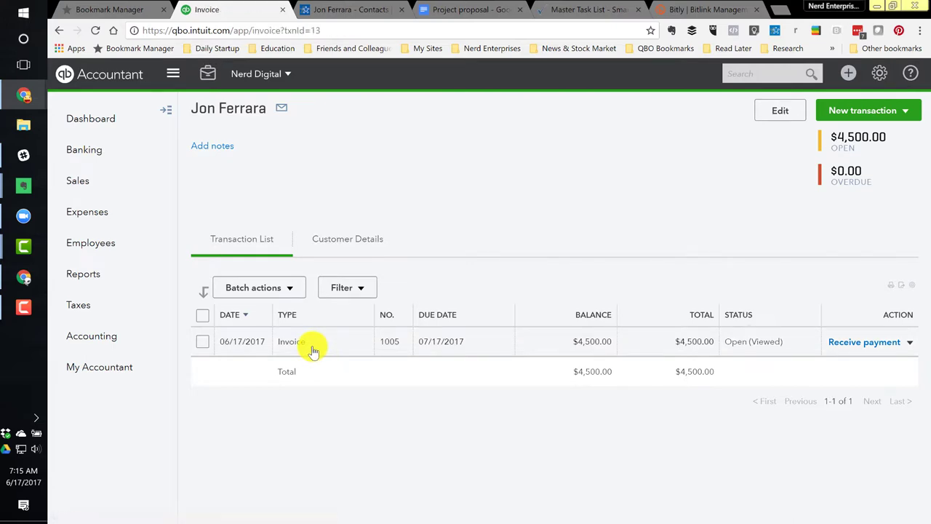
pyautogui.scroll(-2, 291, 306)
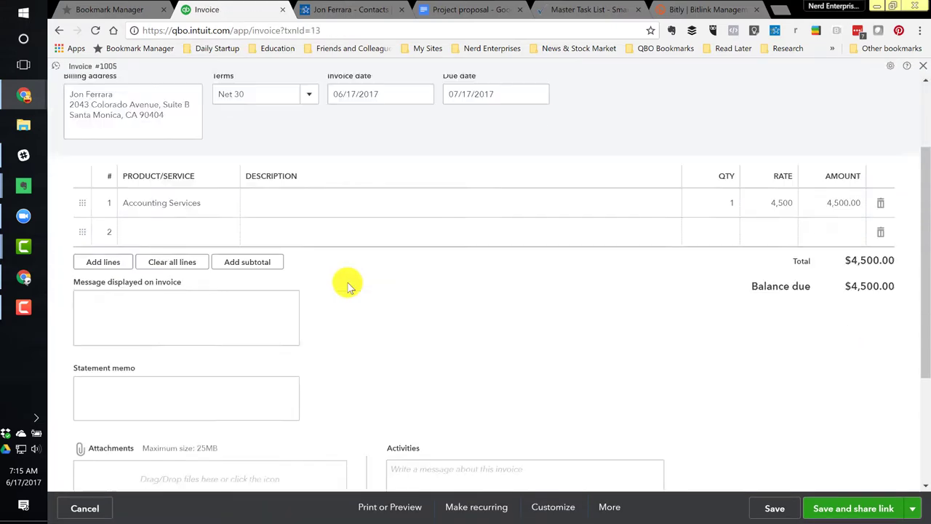
pyautogui.click(196, 280)
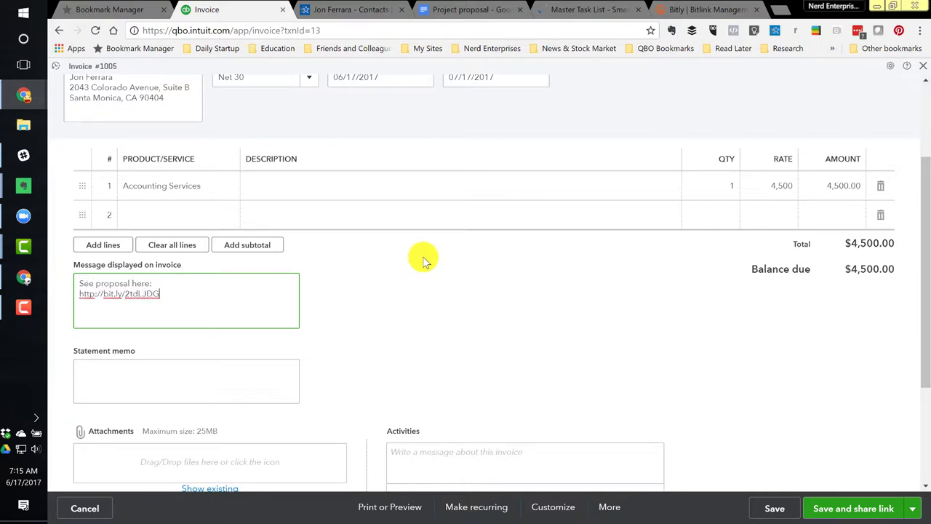
pyautogui.click(775, 508)
pyautogui.click(609, 328)
pyautogui.scroll(2, 611, 333)
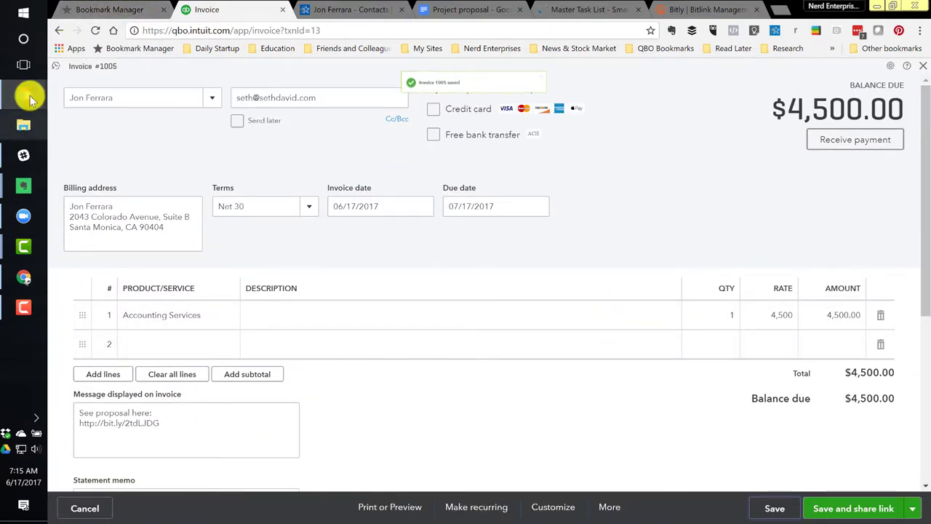
pyautogui.click(557, 9)
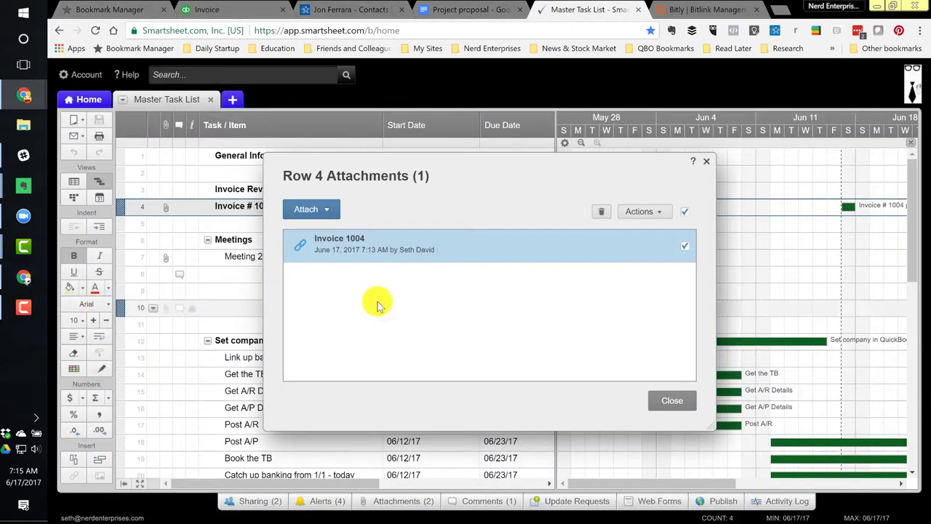
# Preview row 4's attached invoice 1005 to check the bit.ly proposal message, then close it
pyautogui.click(344, 243)
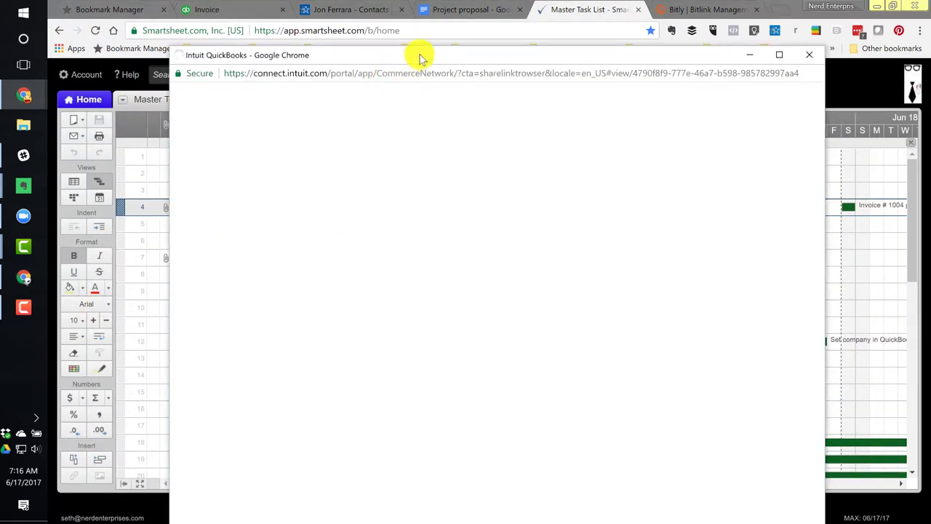
pyautogui.moveTo(420, 58); pyautogui.dragTo(398, 18)
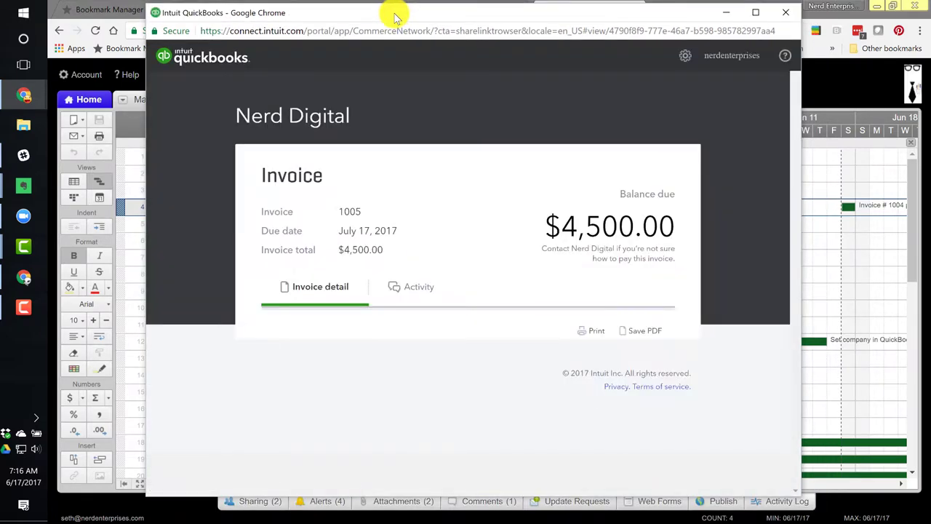
pyautogui.scroll(-2, 416, 422)
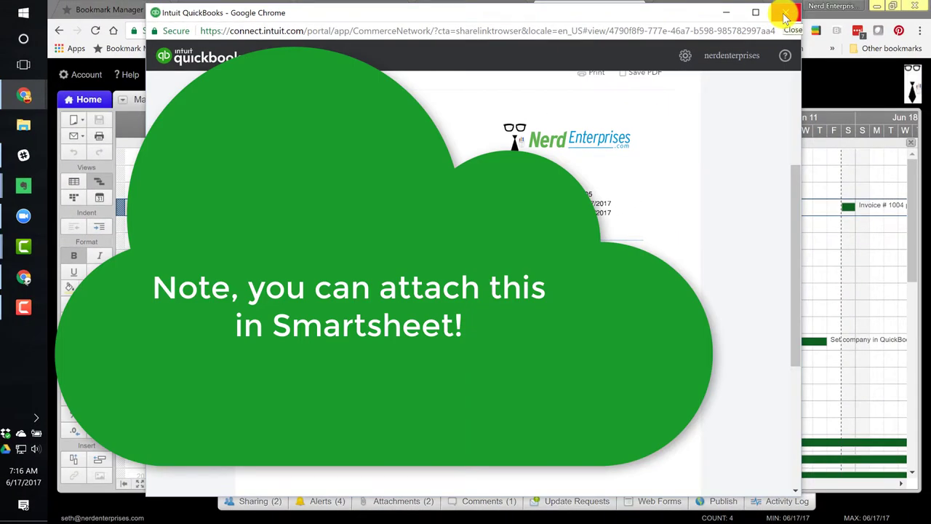
pyautogui.click(788, 14)
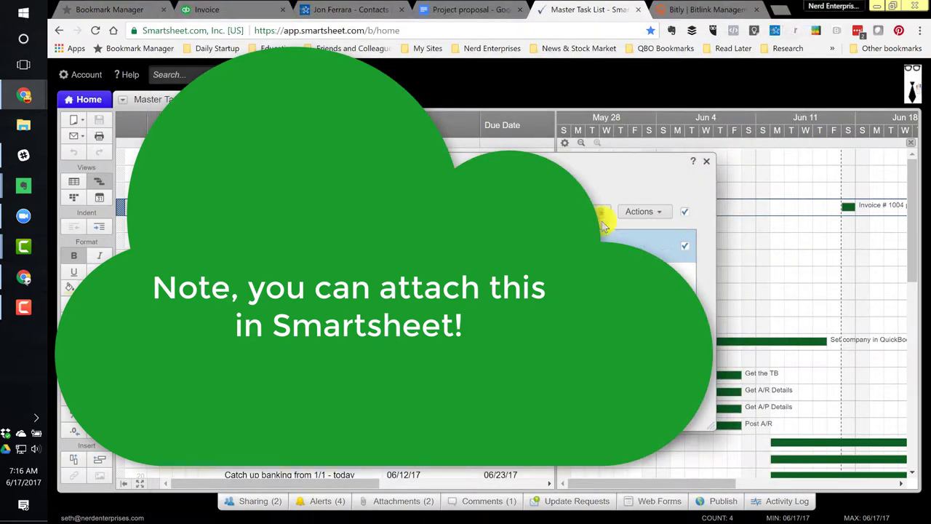
# Comment on the Invoice # 1004 please review task asking for a description to be added
pyautogui.click(709, 163)
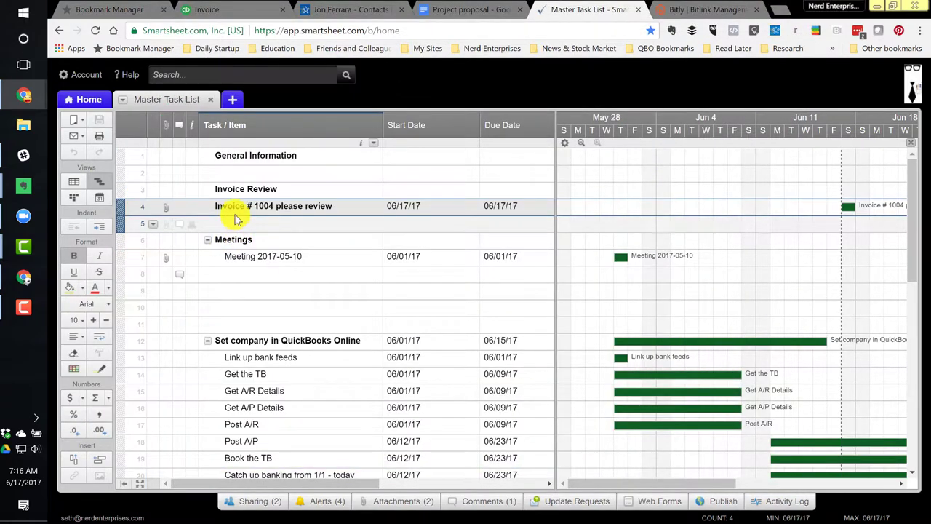
pyautogui.click(239, 208)
pyautogui.click(179, 209)
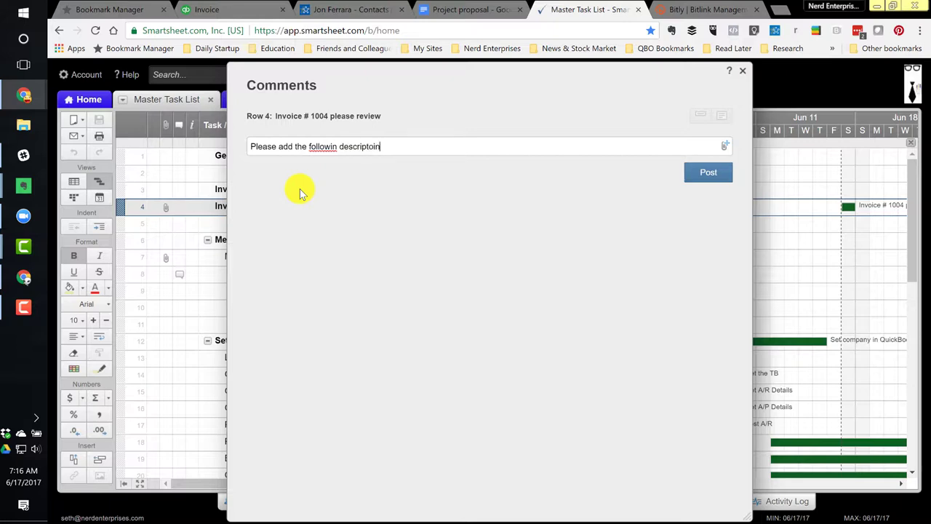
pyautogui.write('fol')
pyautogui.click(706, 170)
pyautogui.click(743, 72)
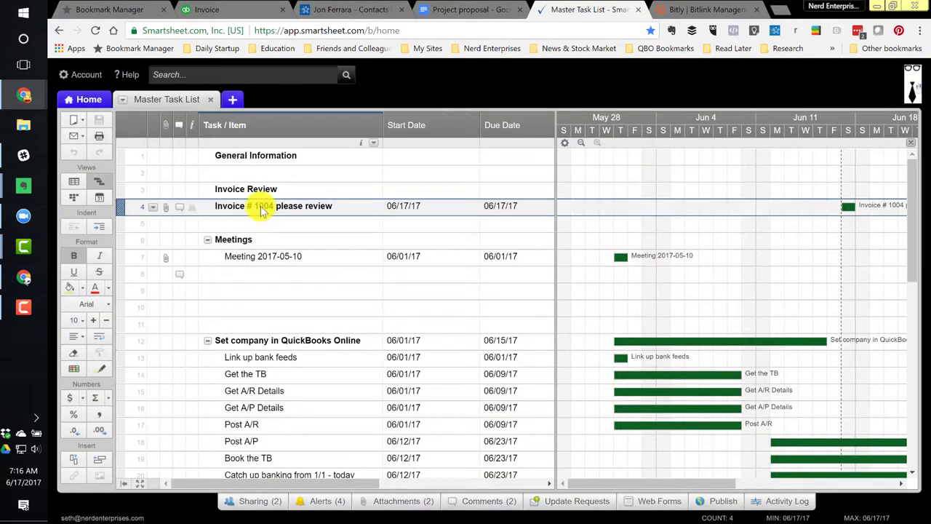
# Check the sheet's alert notifications, then reopen the comments on the Invoice # 1004 task
pyautogui.click(260, 208)
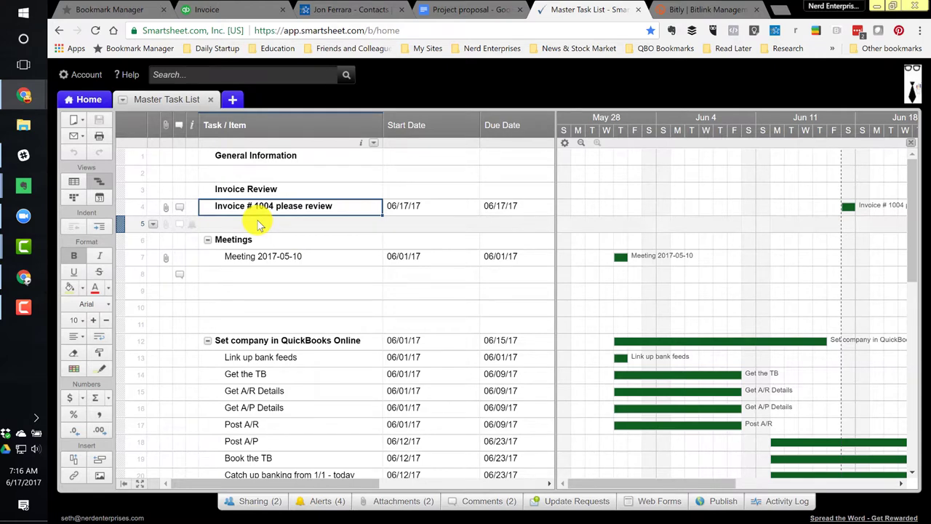
pyautogui.click(320, 501)
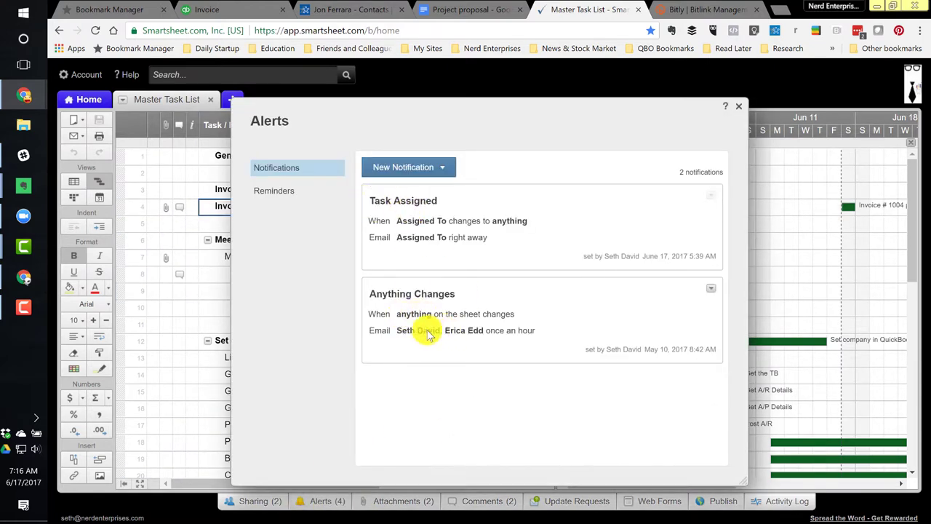
pyautogui.click(740, 106)
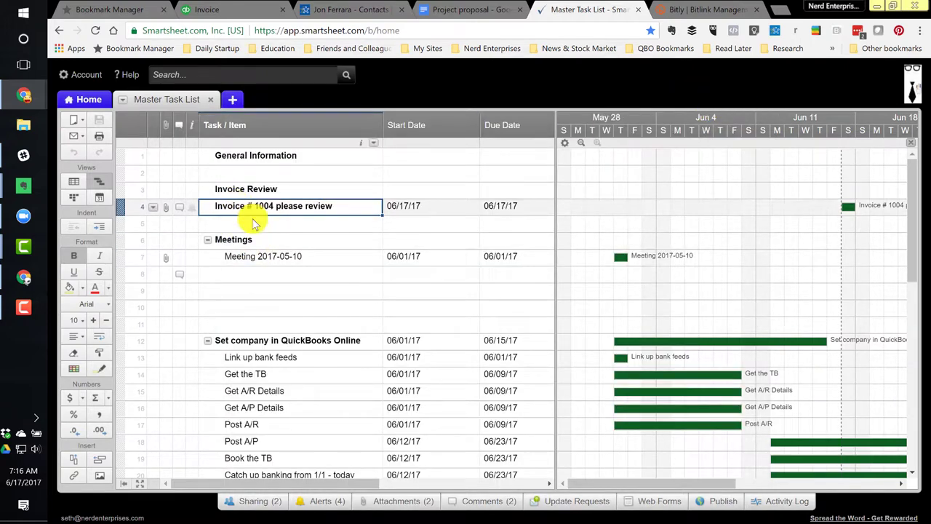
pyautogui.click(181, 208)
# Read the 'Changes to Master Task List' Smartsheet email in Gmail, then close Gmail
pyautogui.click(225, 10)
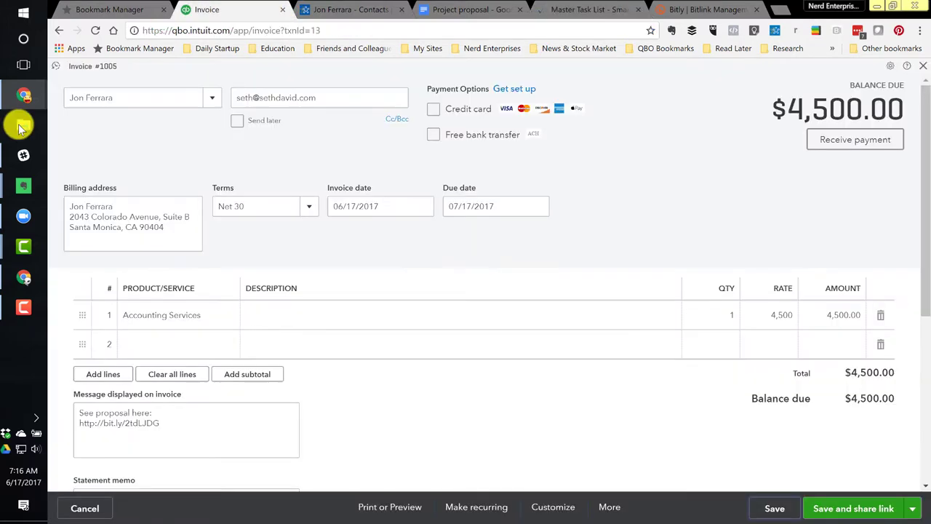
pyautogui.moveTo(20, 96)
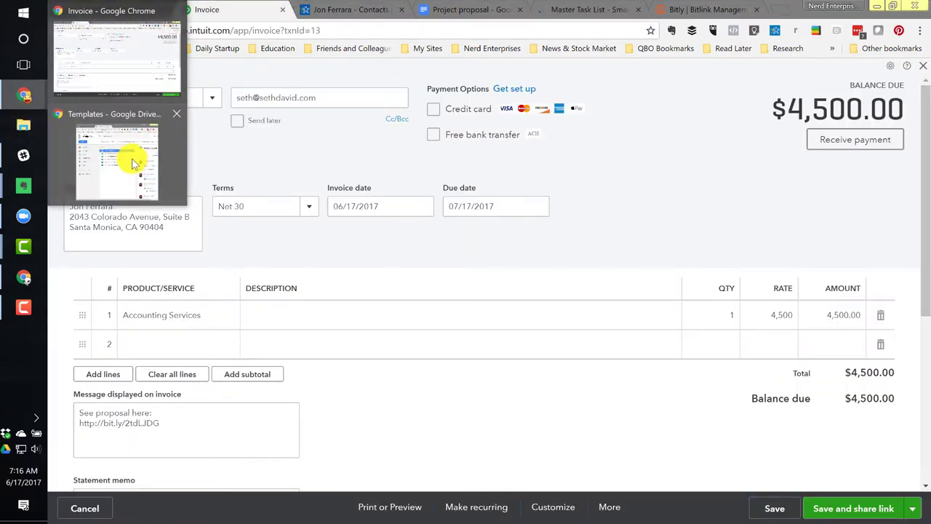
pyautogui.click(223, 9)
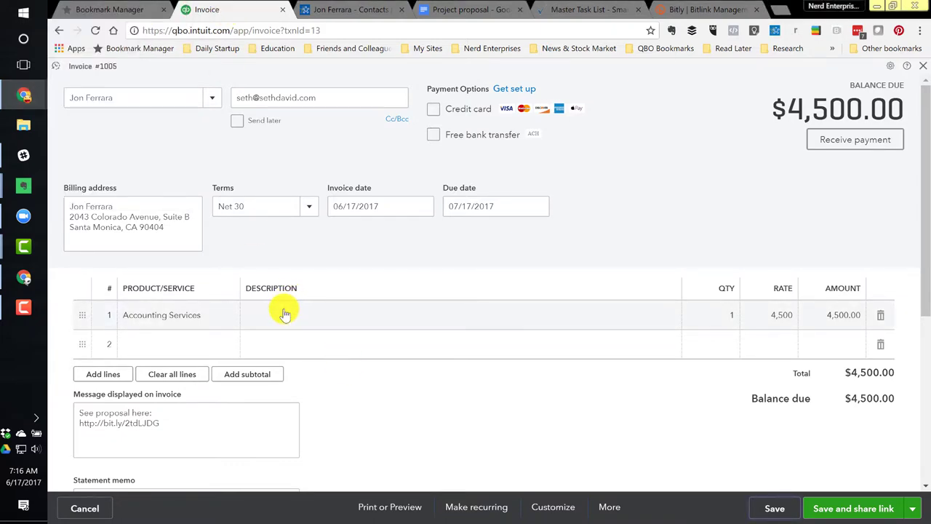
pyautogui.click(23, 277)
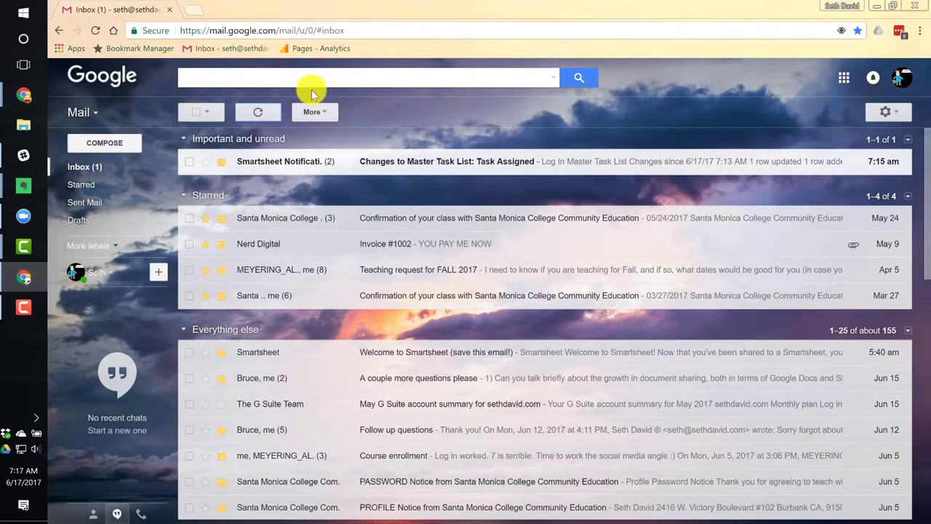
pyautogui.click(470, 161)
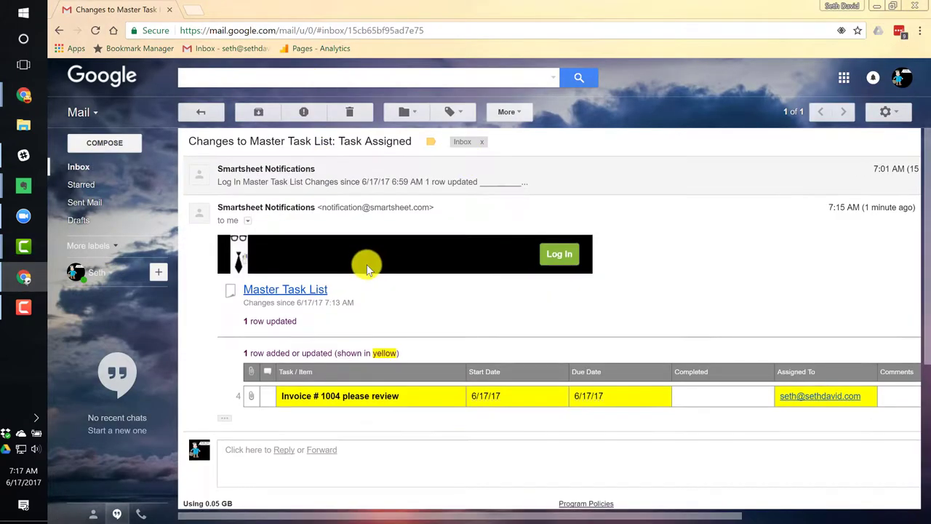
pyautogui.scroll(-3, 367, 269)
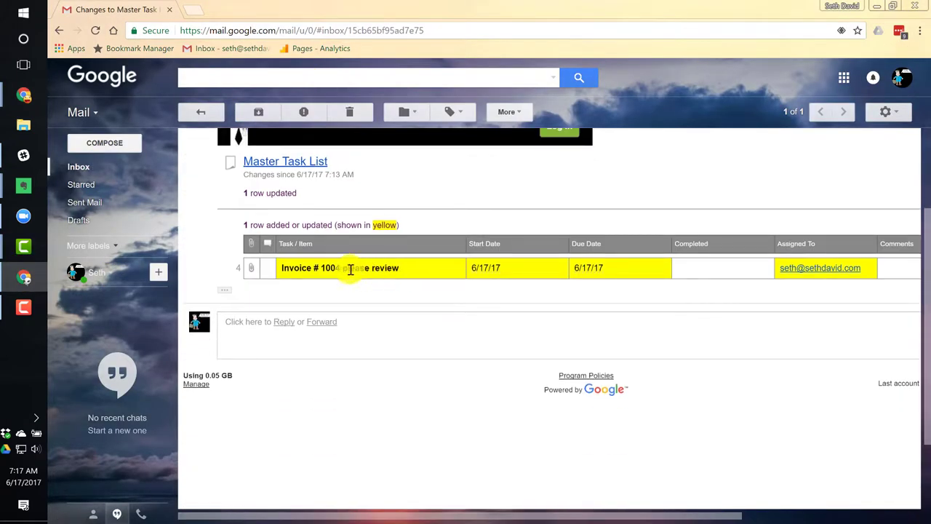
pyautogui.click(170, 9)
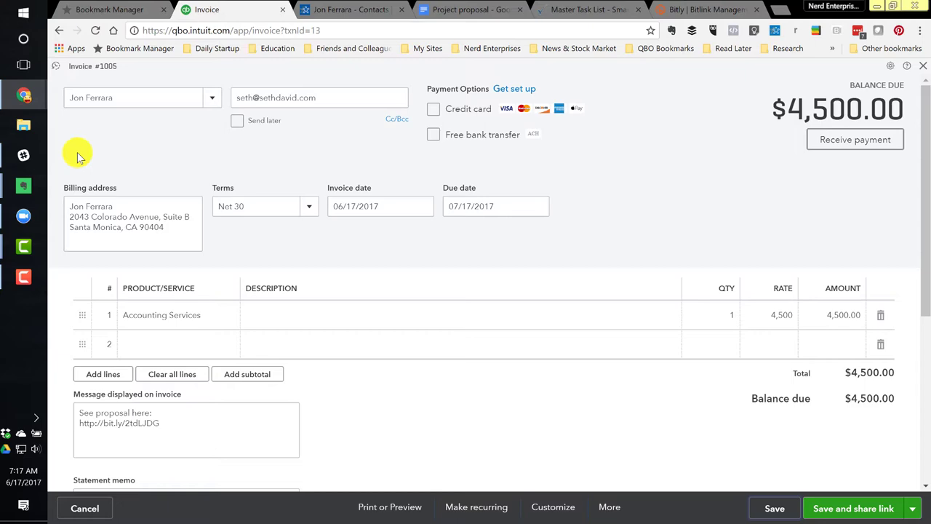
# Copy the Schedule Once 30 Min bookmark from Services > Scheduling in Bookmark Manager
pyautogui.click(73, 9)
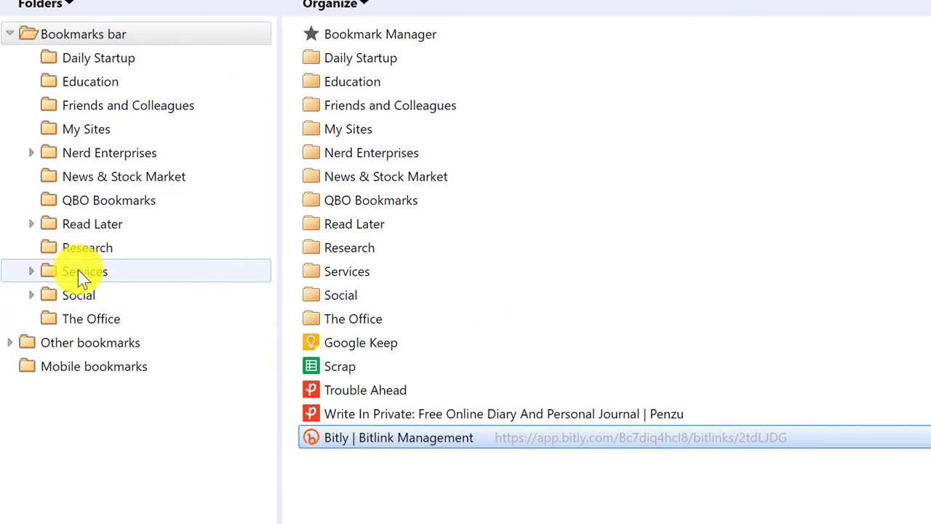
pyautogui.click(78, 271)
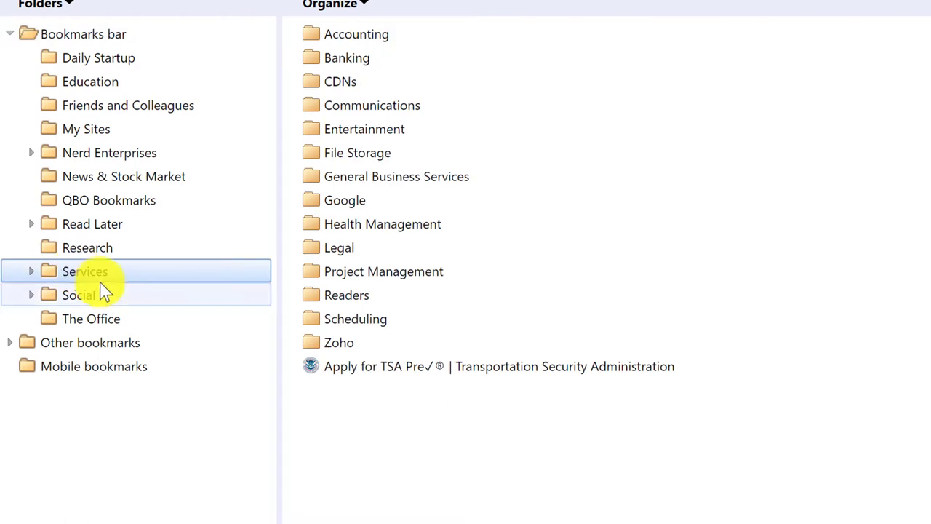
pyautogui.click(389, 315)
pyautogui.doubleClick(391, 317)
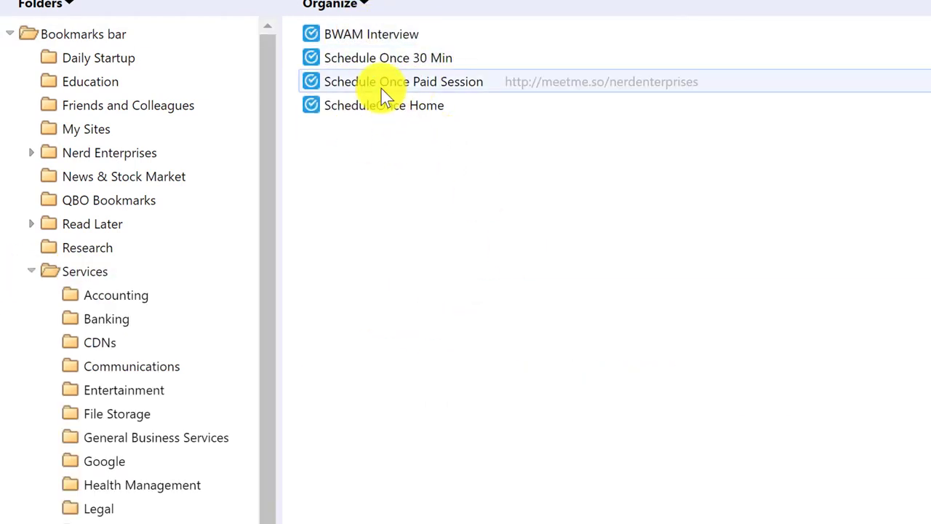
pyautogui.rightClick(406, 61)
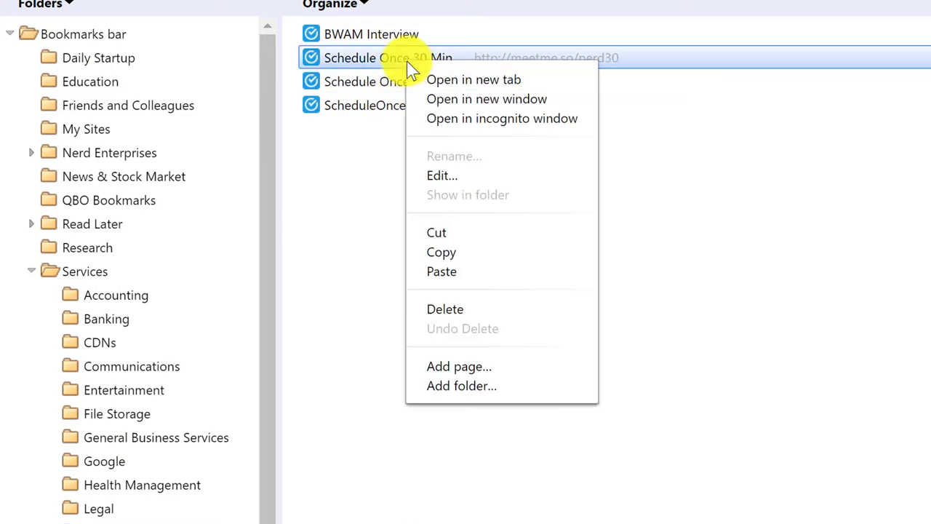
pyautogui.click(459, 251)
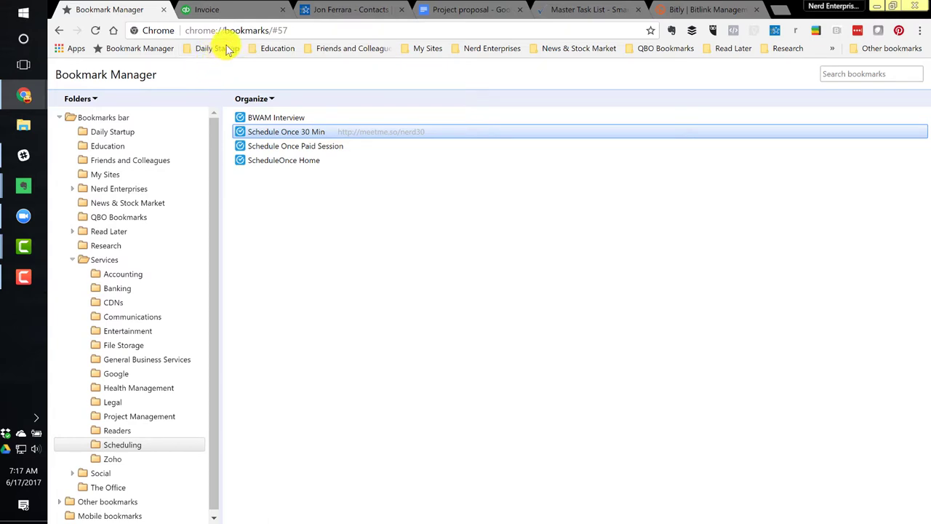
# Schedule a new Zoom meeting with its start date set to June 26, 2017
pyautogui.click(23, 217)
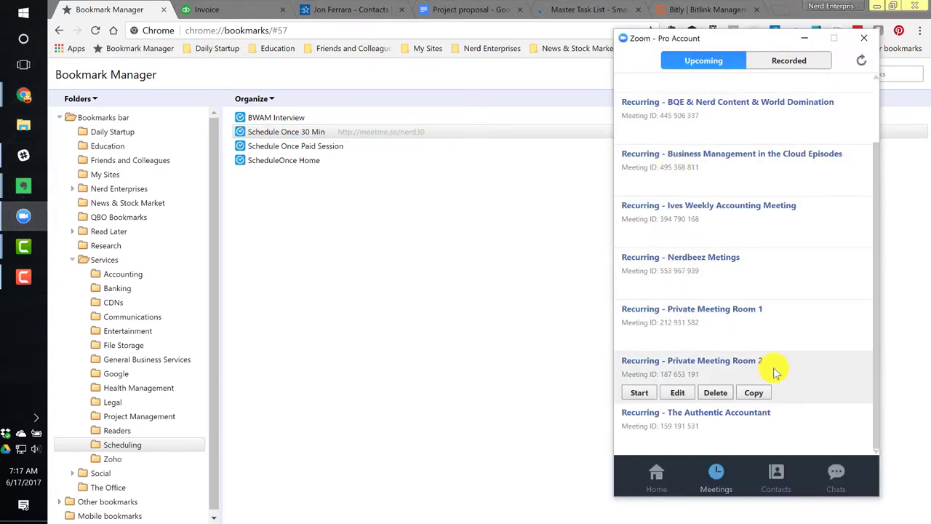
pyautogui.scroll(2, 643, 86)
pyautogui.click(658, 477)
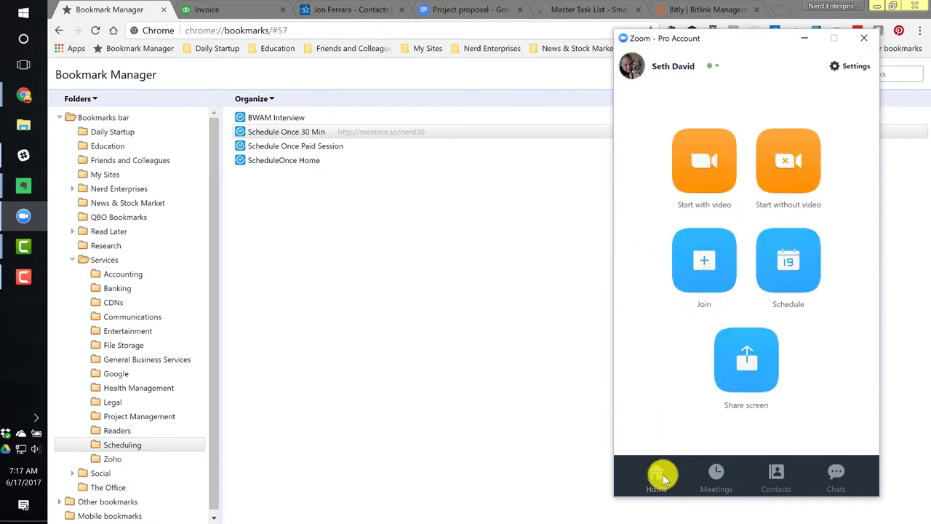
pyautogui.click(789, 262)
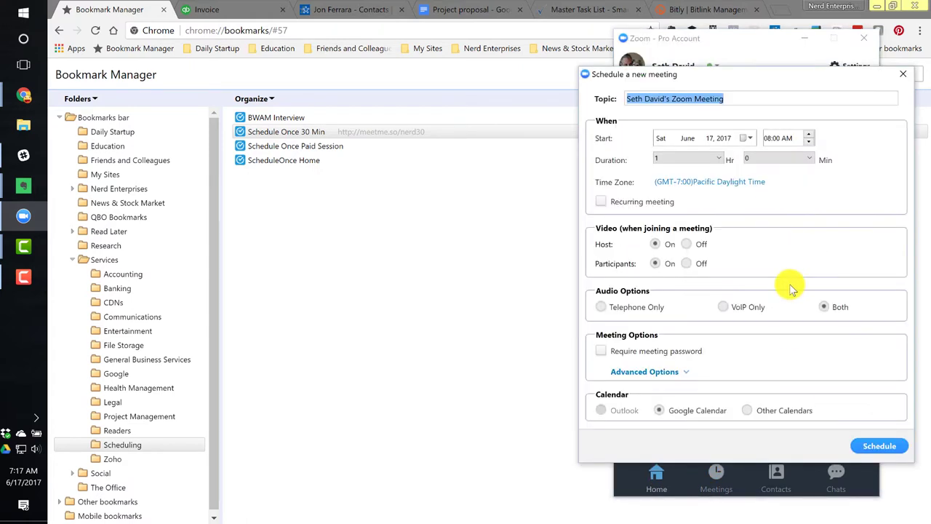
pyautogui.click(749, 138)
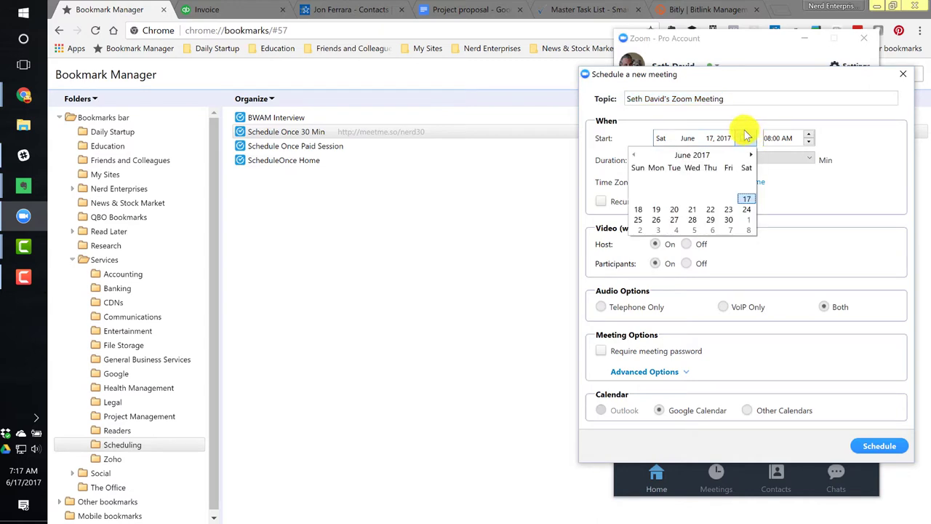
pyautogui.click(656, 220)
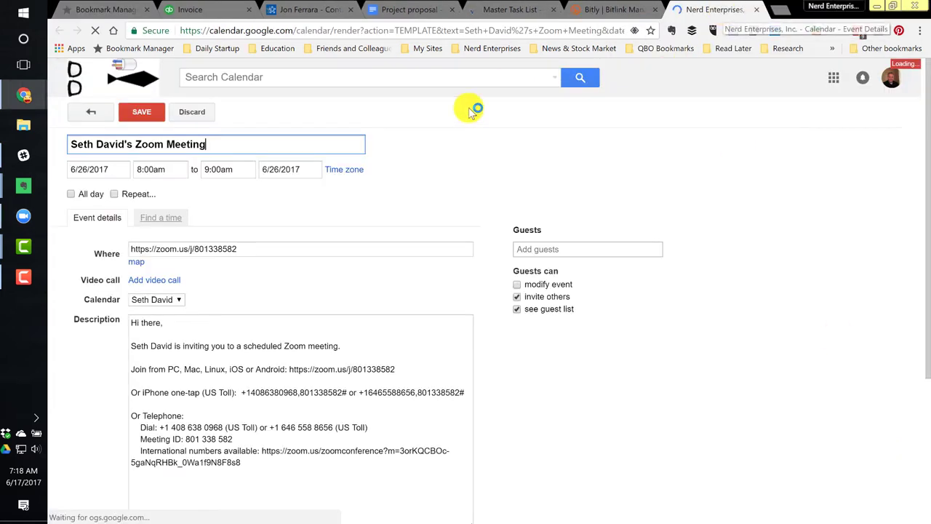
# Pick the client from the guest suggestions to invite them to the Zoom meeting draft
pyautogui.click(189, 327)
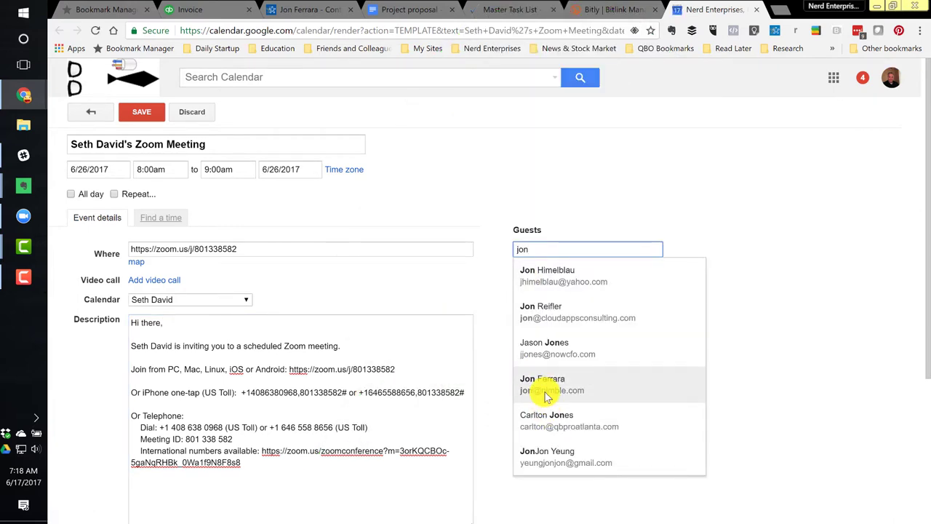
pyautogui.click(544, 385)
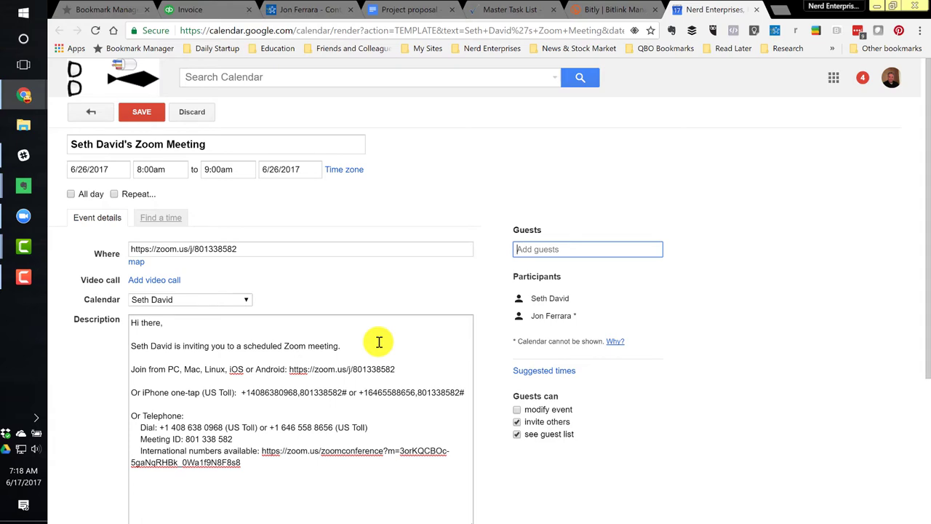
# Return to the QuickBooks tab showing invoice #1005 for $4,500.00
pyautogui.click(190, 11)
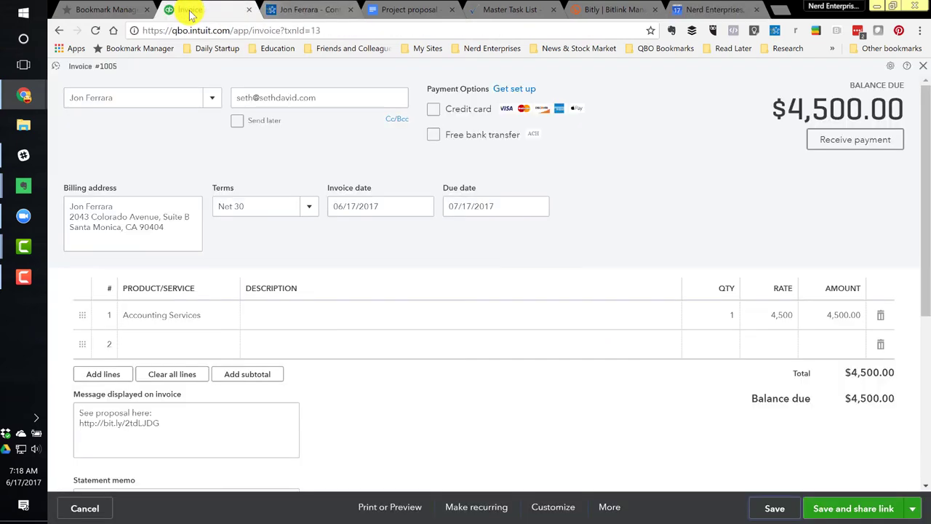